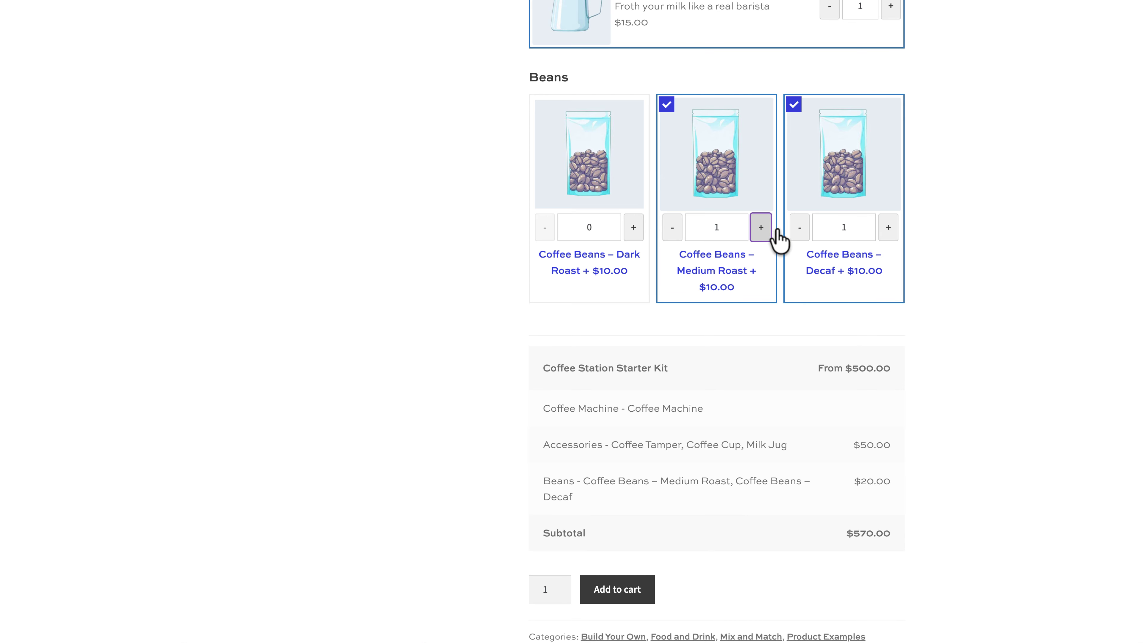
Add the configured Coffee Station Starter Kit, with its chosen accessories and beans, to the cart
scroll(971, 263, "up", 1)
scroll(971, 263, "down", 3)
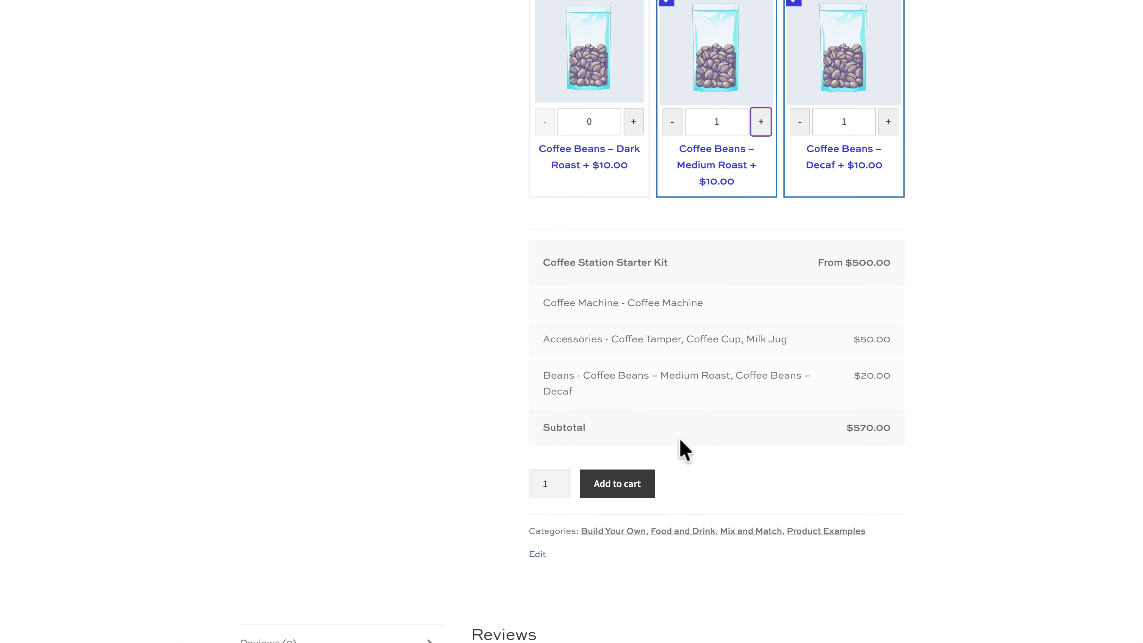
left_click(615, 486)
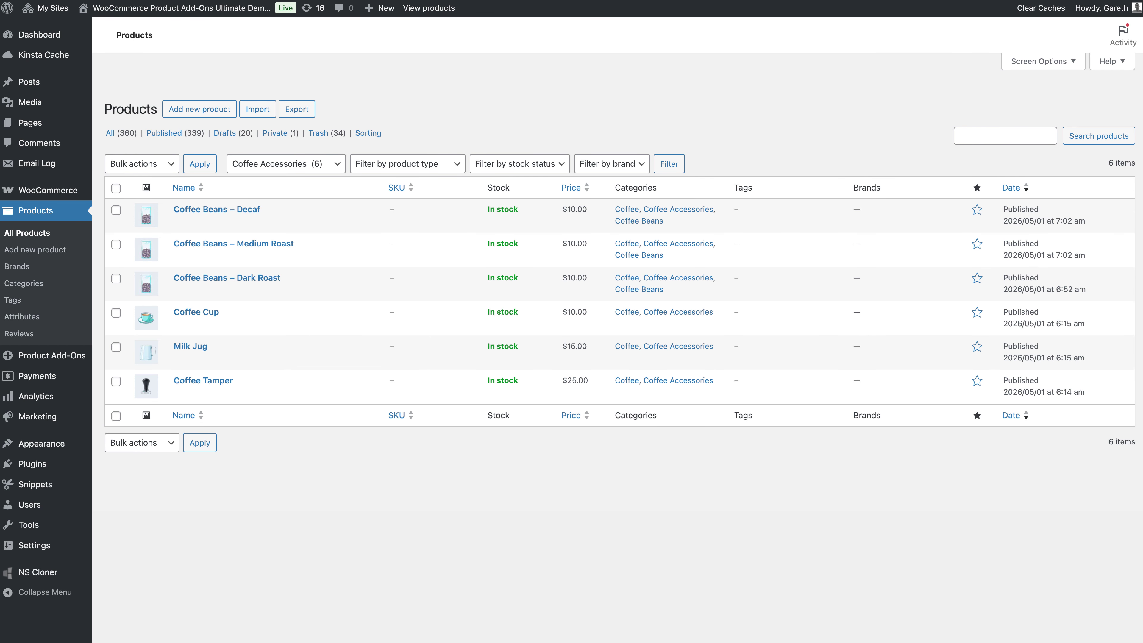
Examine the price, categories and product image of the existing Coffee Cup product
key("ctrl+Tab")
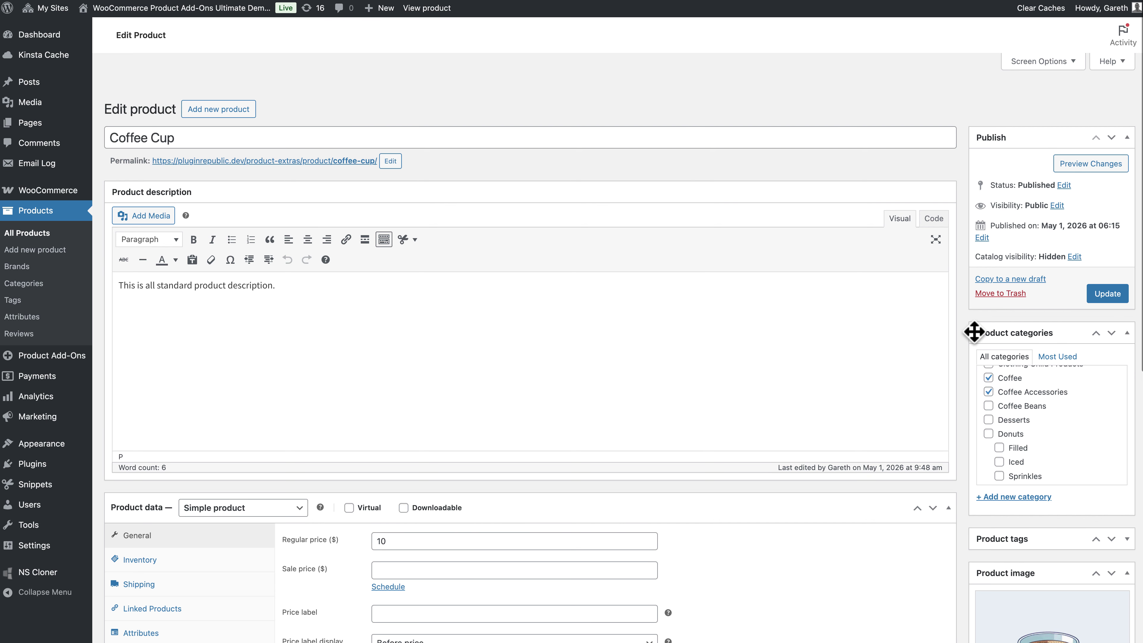
scroll(965, 333, "down", 1)
scroll(963, 330, "down", 6)
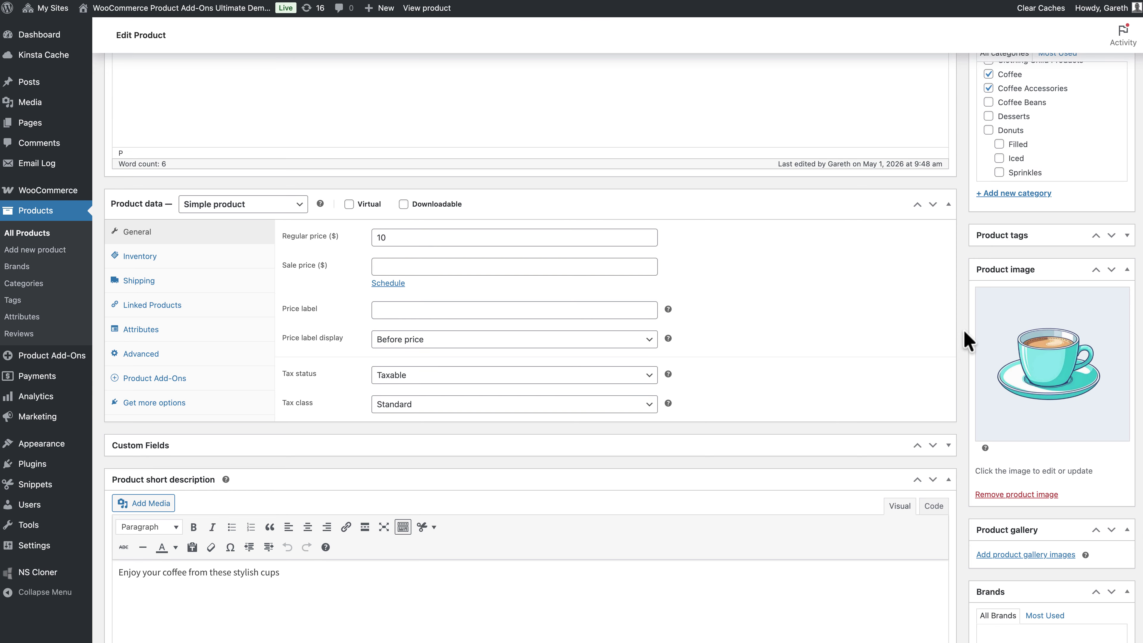
Name the new product "Coffee Station Starter Kit"
key("ctrl+Tab")
left_click(440, 131)
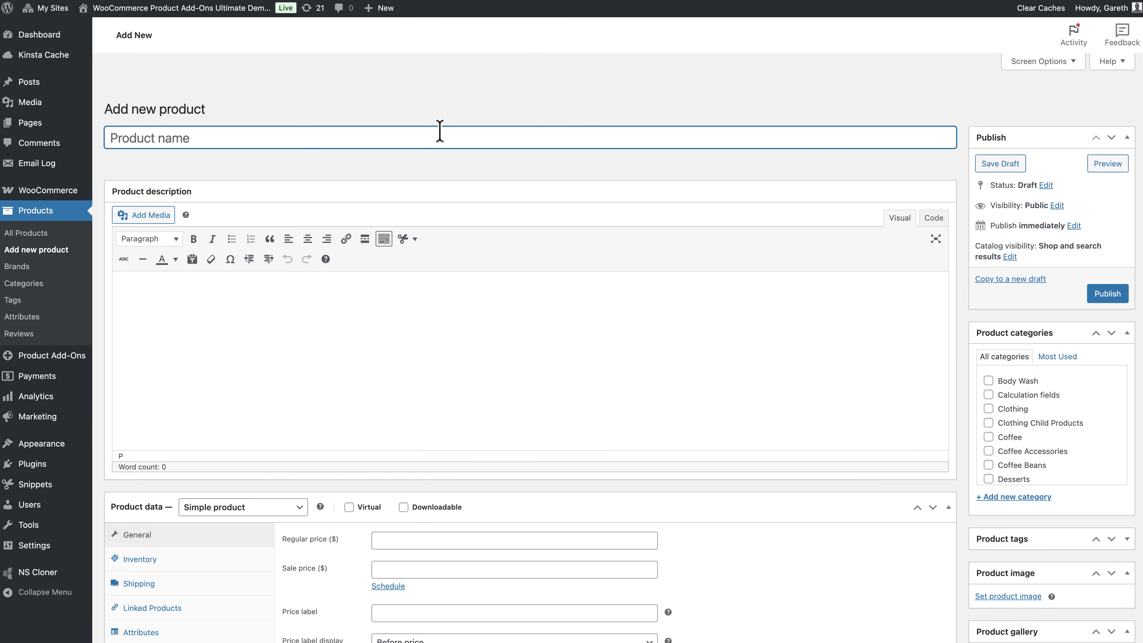
type("Coffee Station Starter Kit")
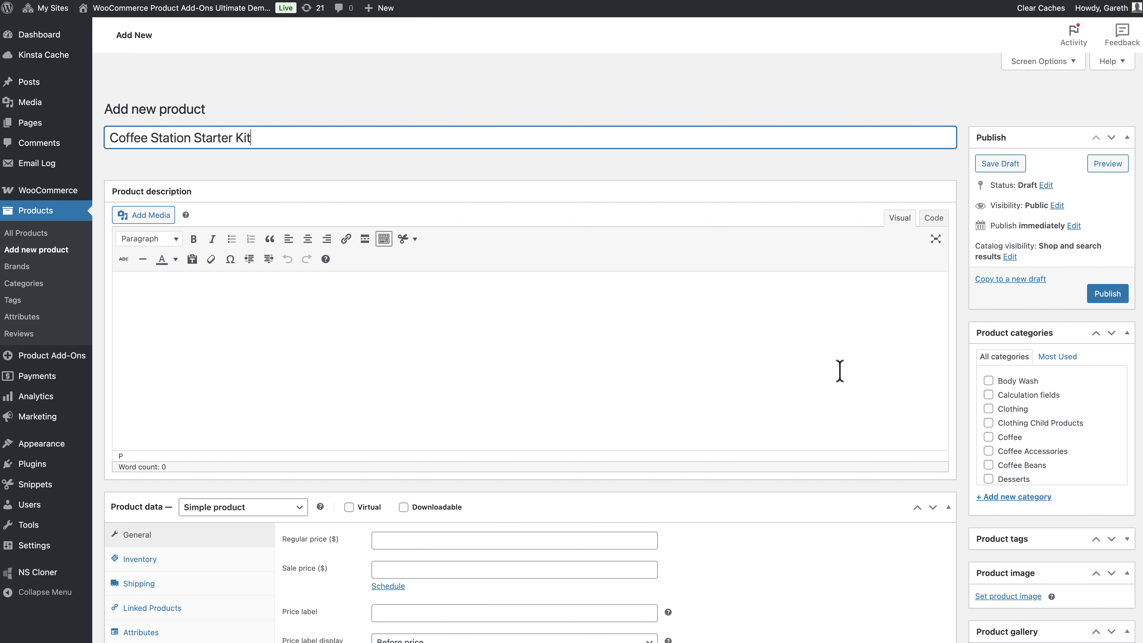
Set the product image to the media library picture showing the coffee machine together with the tamper, jug, cup and beans
scroll(999, 412, "down", 6)
scroll(962, 461, "down", 7)
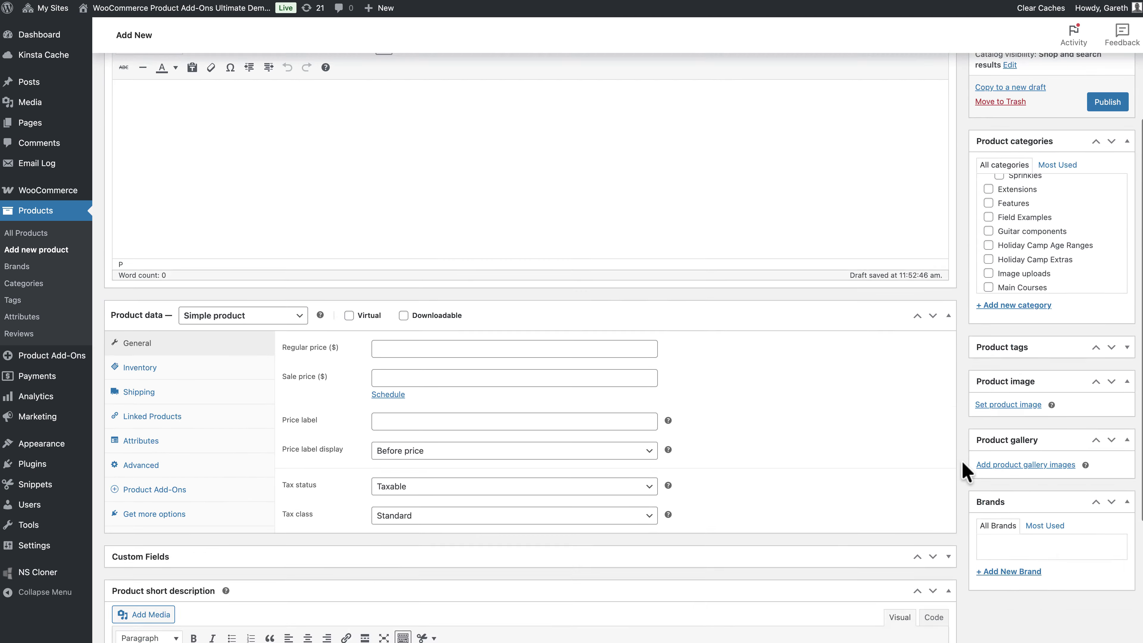
left_click(1015, 286)
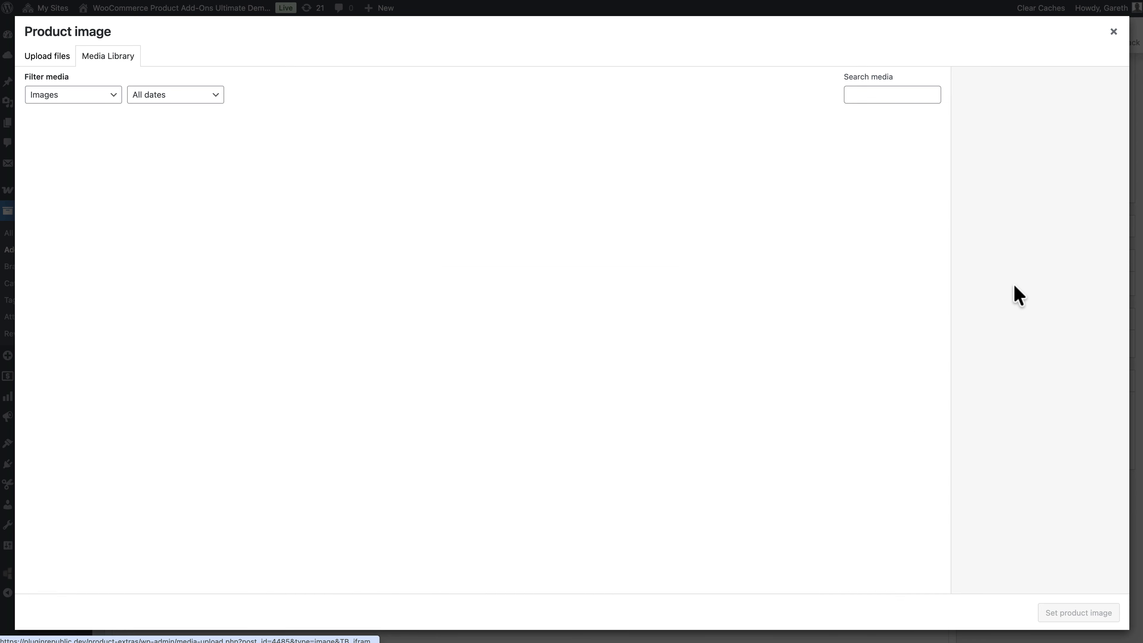
left_click(806, 167)
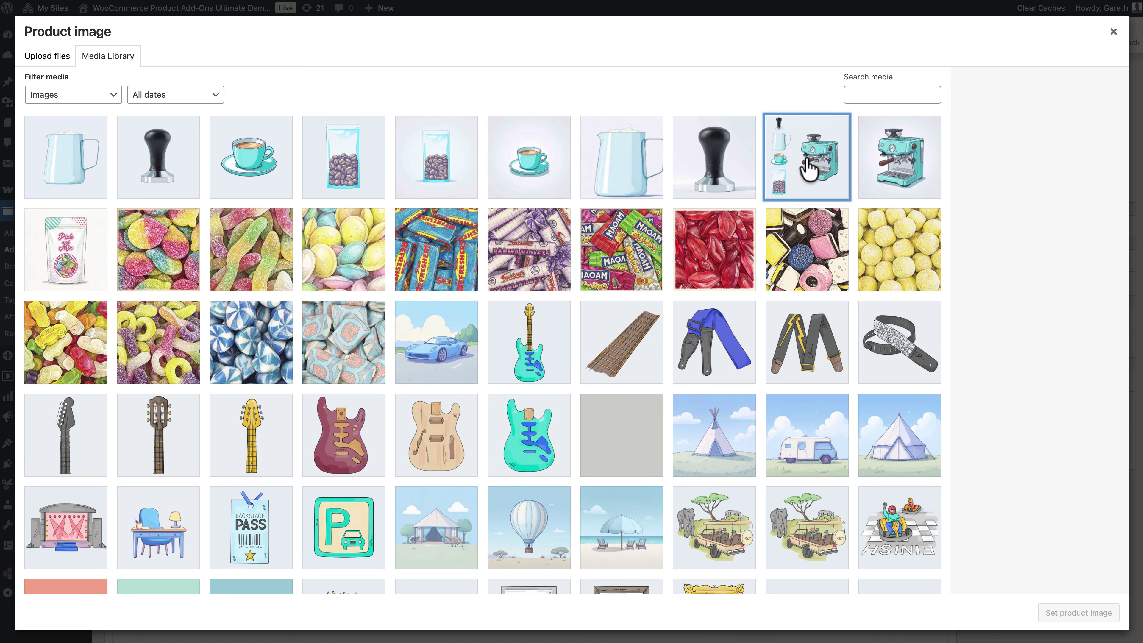
left_click(1073, 613)
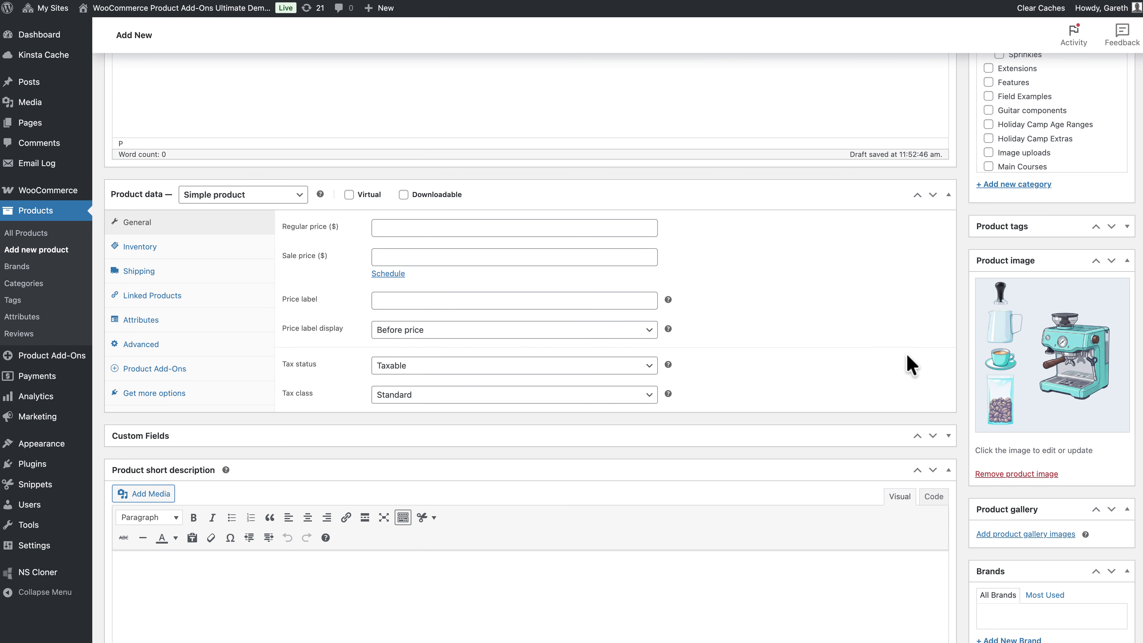
Set the regular price to 500 and add the price label "From", displayed before the price
left_click(409, 229)
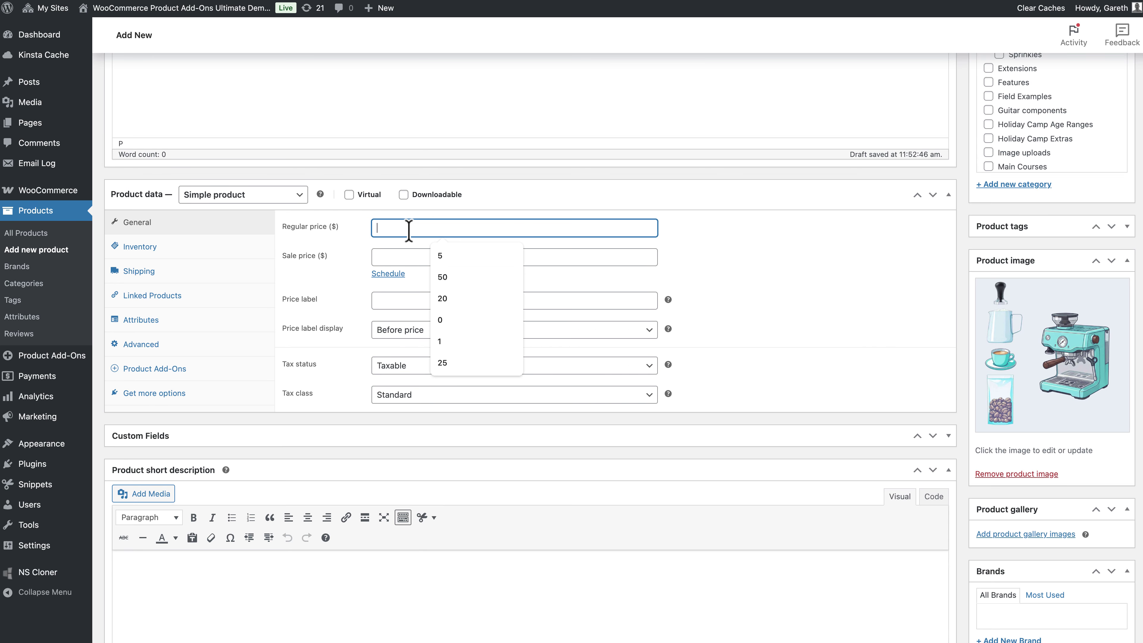
type("500")
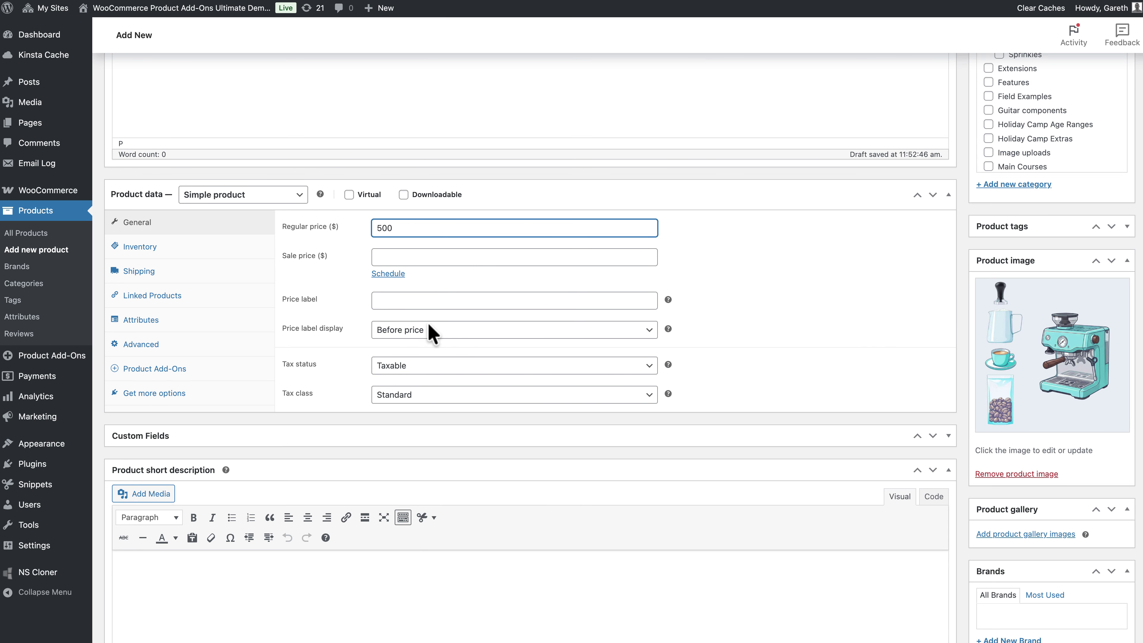
left_click(415, 301)
type("From")
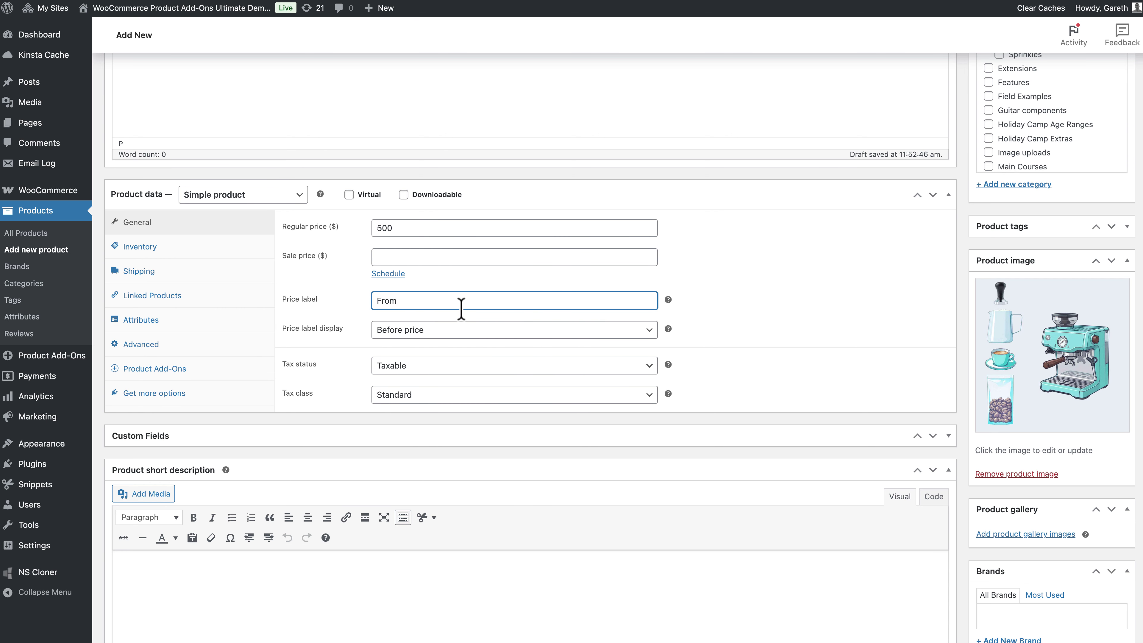
left_click(484, 332)
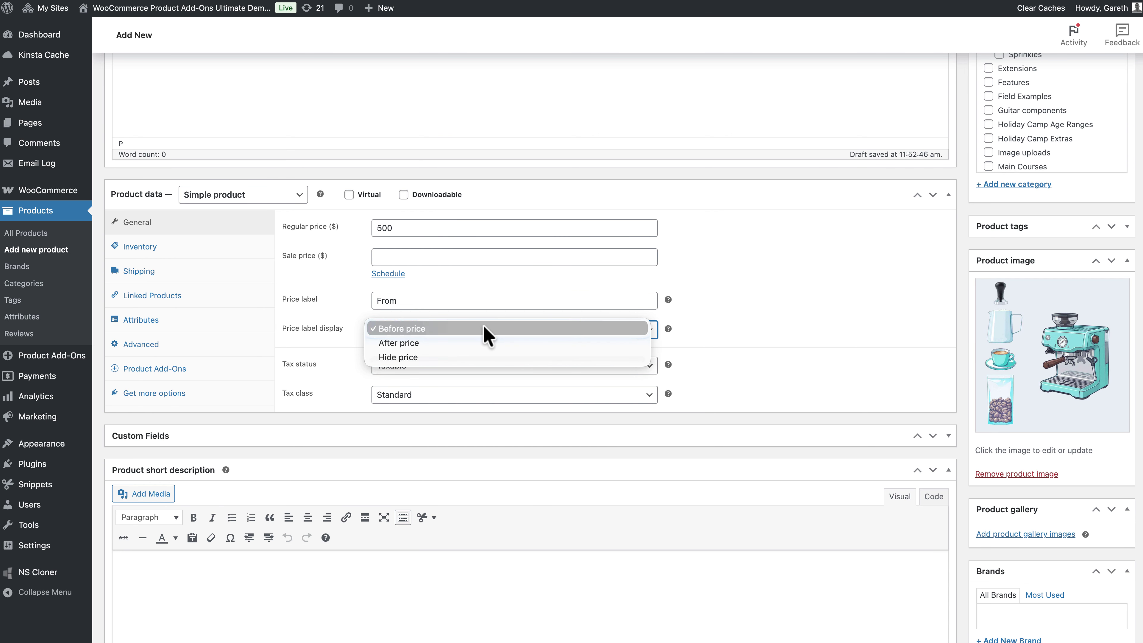
left_click(502, 336)
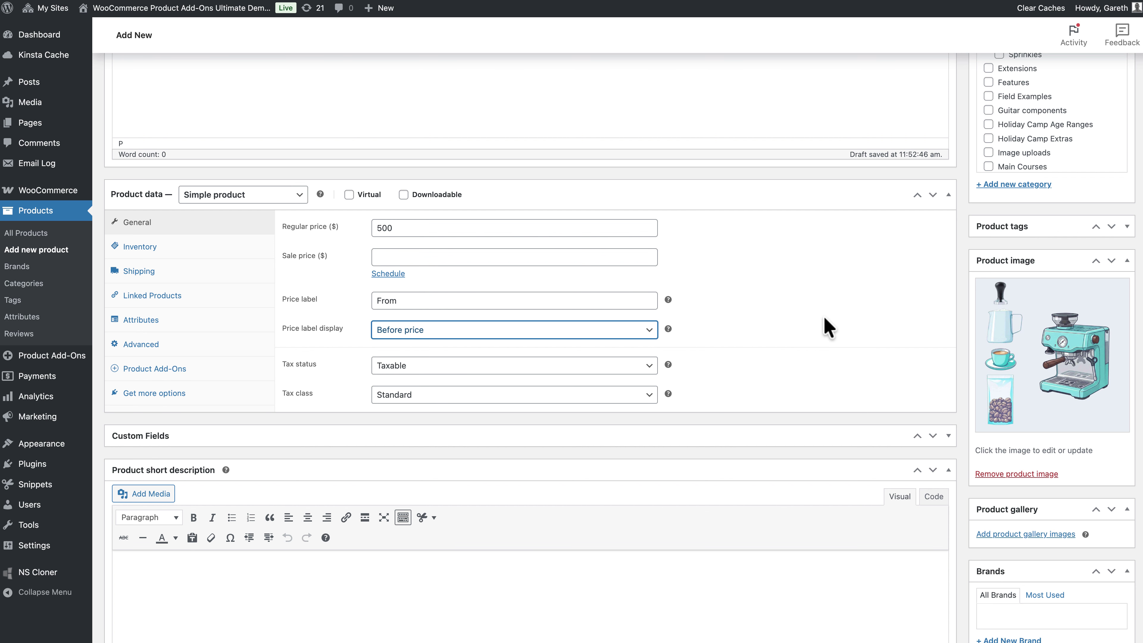
Add a product add-on group, collapse its group settings and insert a new field in it
left_click(158, 369)
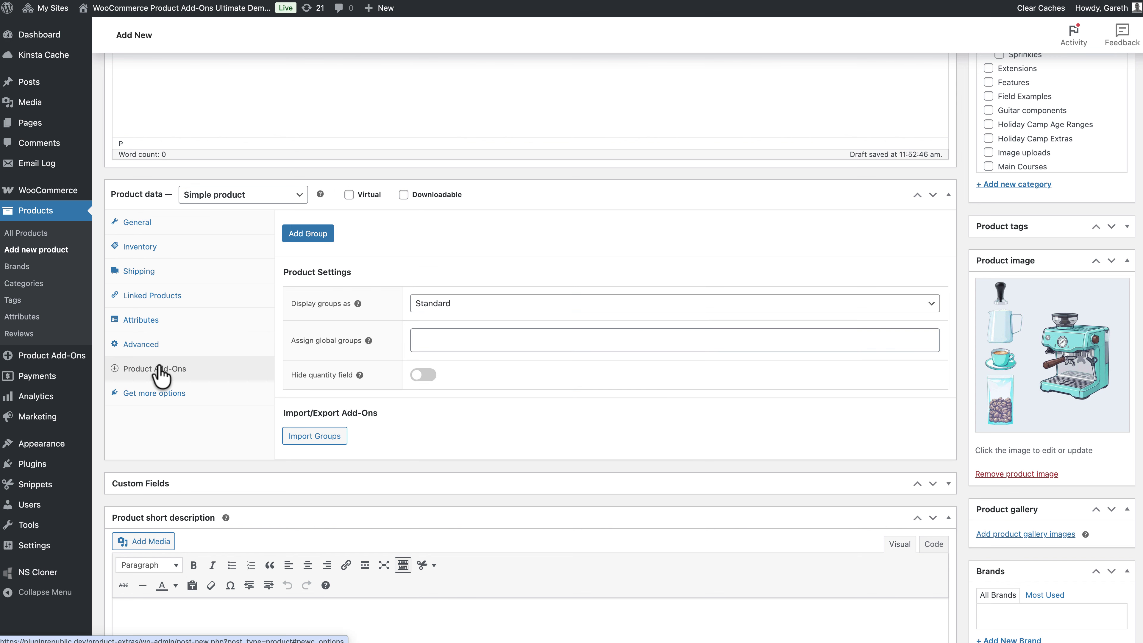
left_click(303, 235)
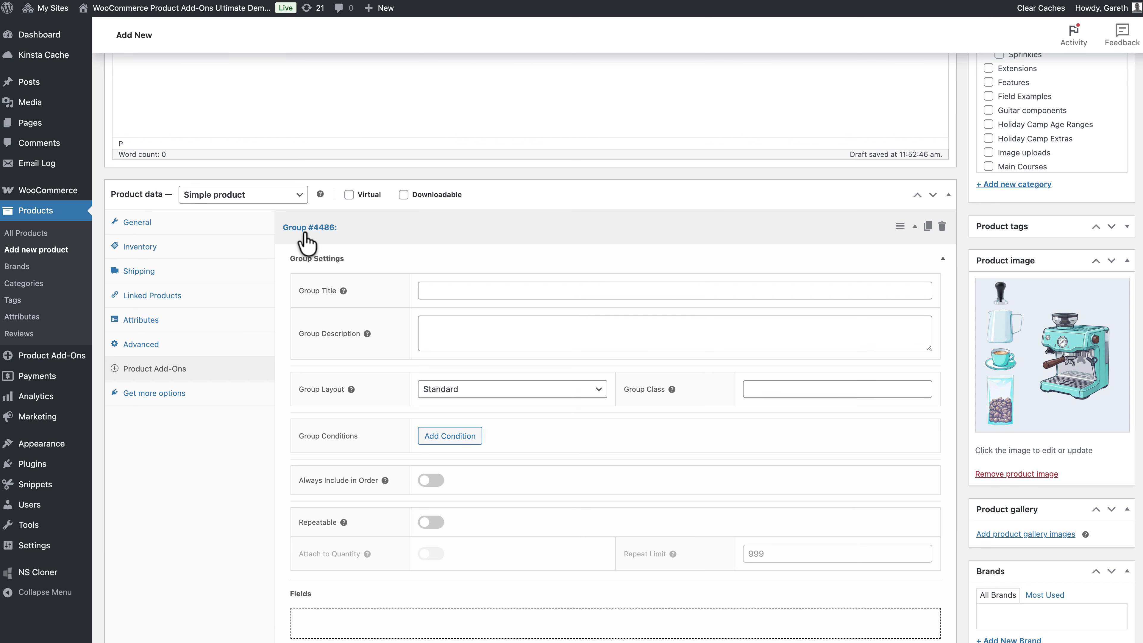
left_click(320, 260)
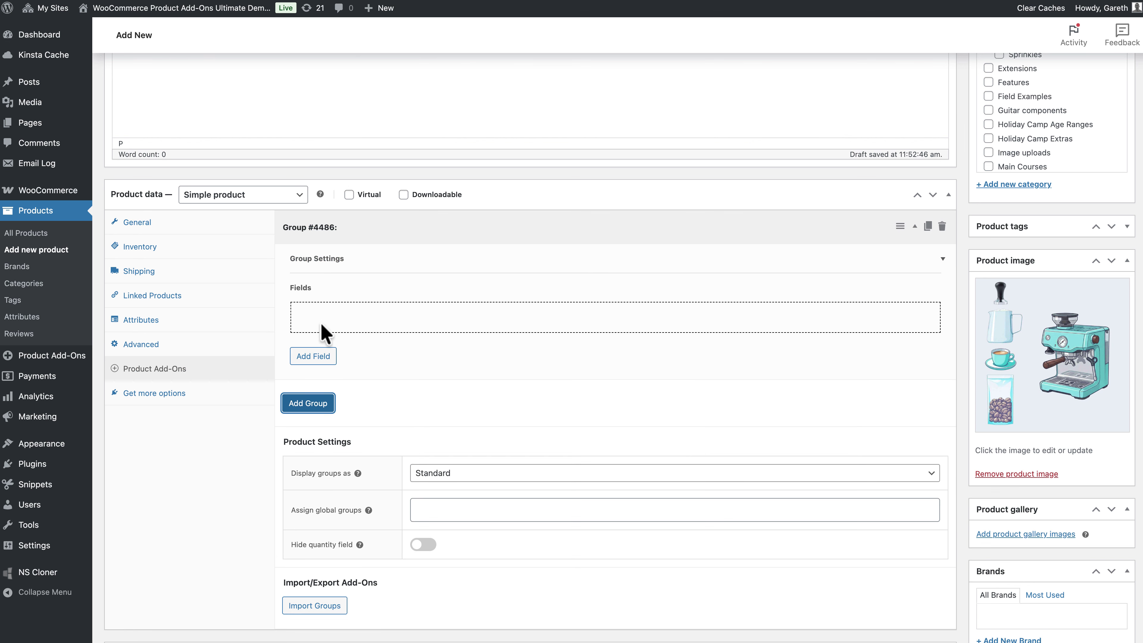
left_click(313, 357)
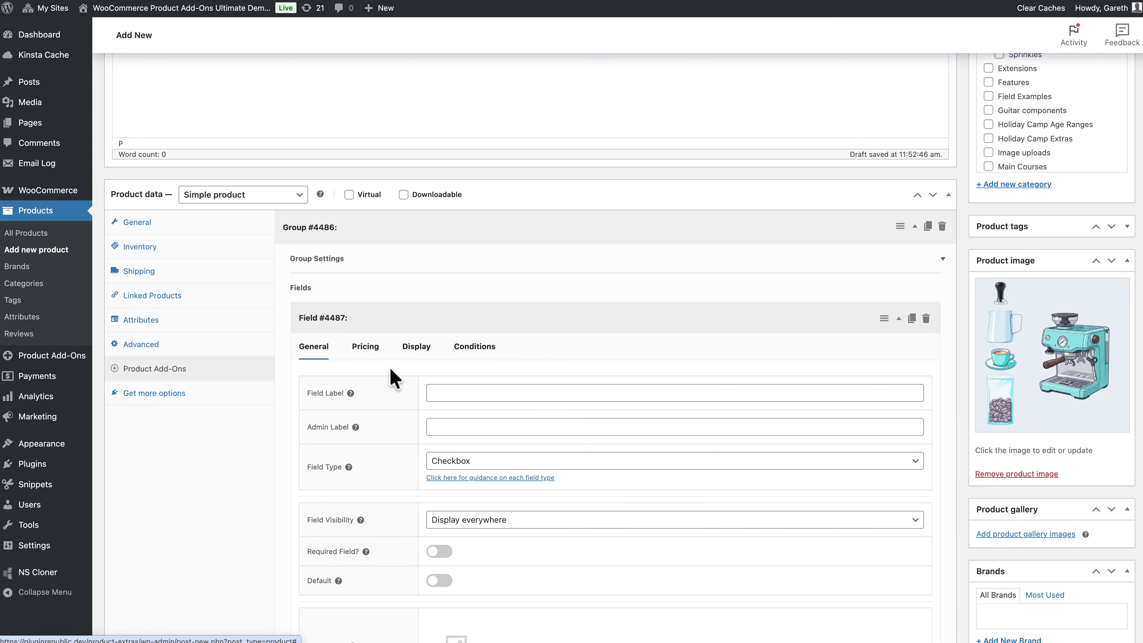
Label the new field "Coffee Machine", set its field type to Products and make it required
left_click(452, 394)
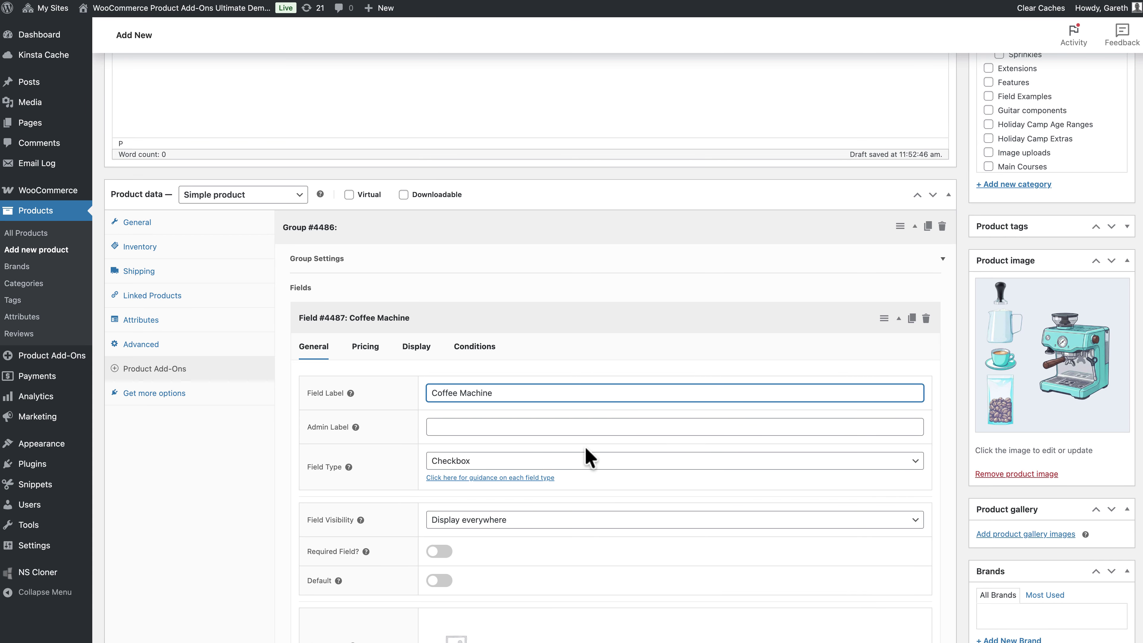
left_click(580, 465)
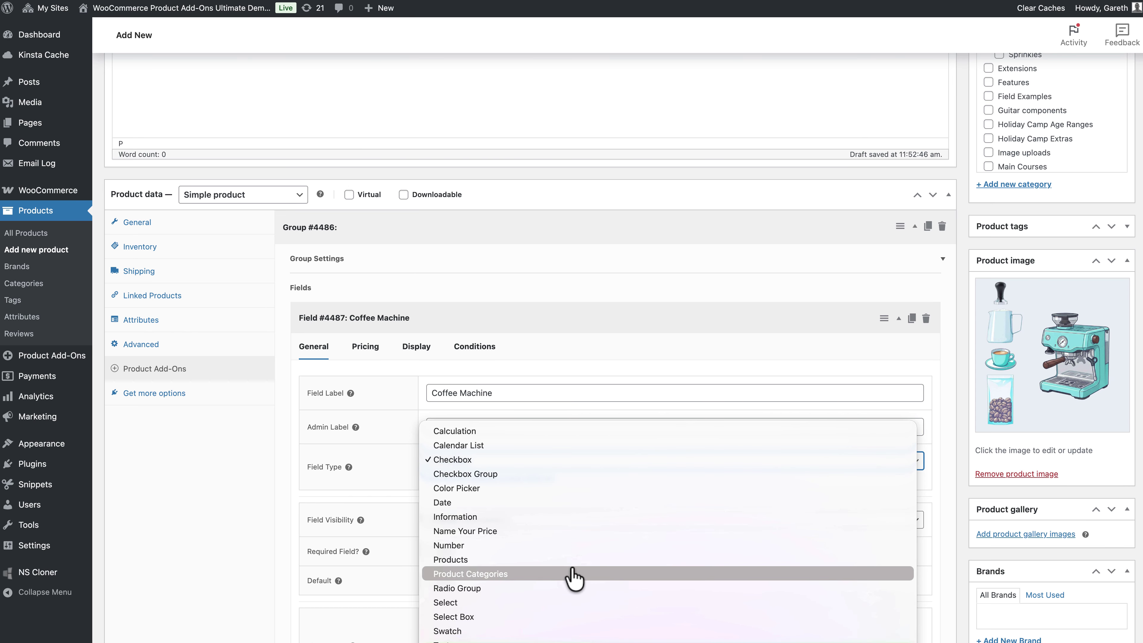
left_click(577, 559)
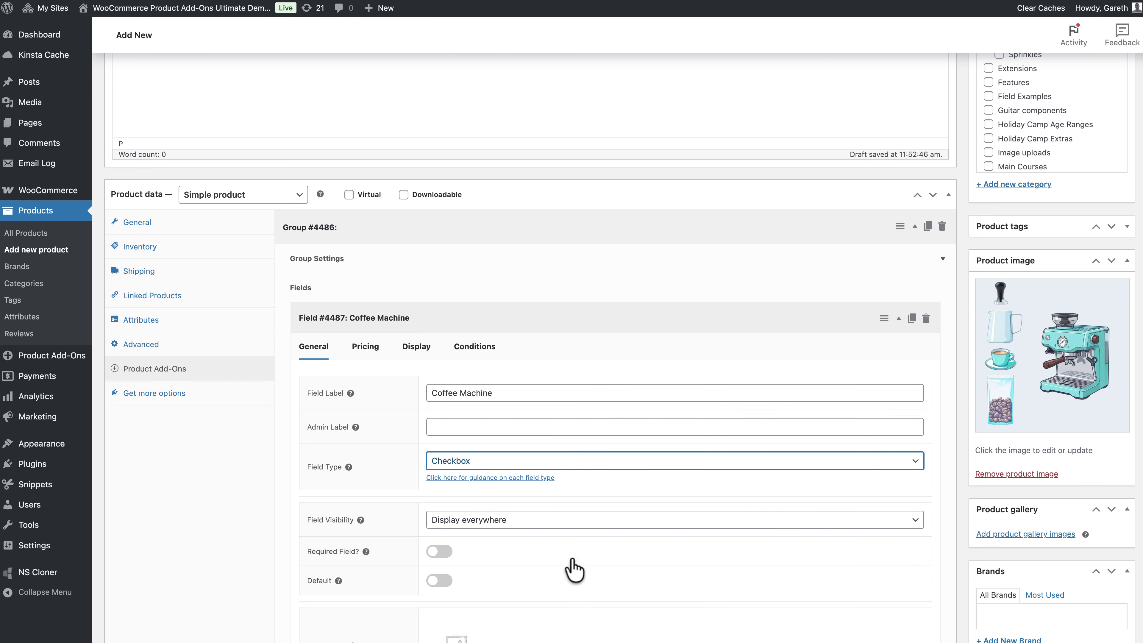
left_click(446, 551)
Assign Coffee Machine as the field's child product and set its products quantities to One only
left_click(369, 346)
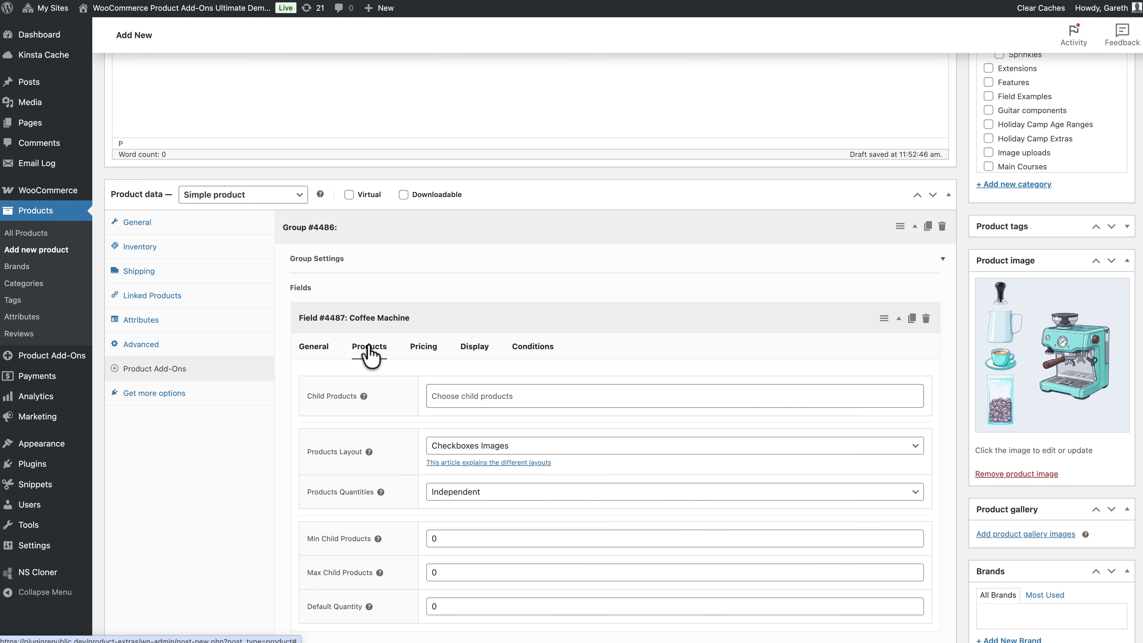
left_click(499, 393)
type("coffee ma")
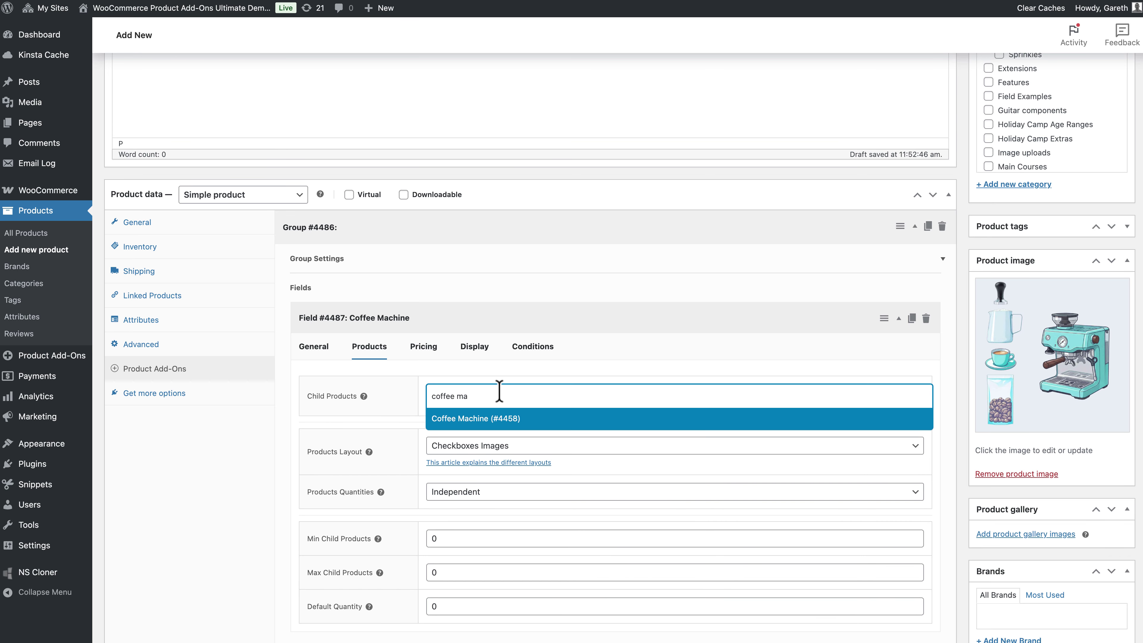
left_click(510, 419)
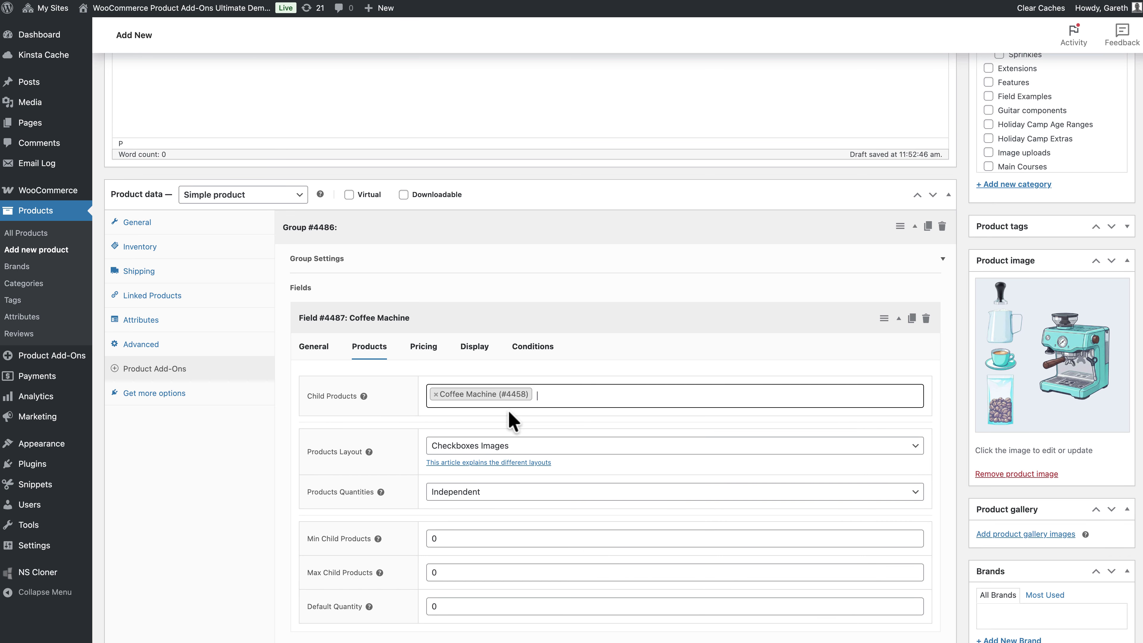
scroll(510, 416, "down", 3)
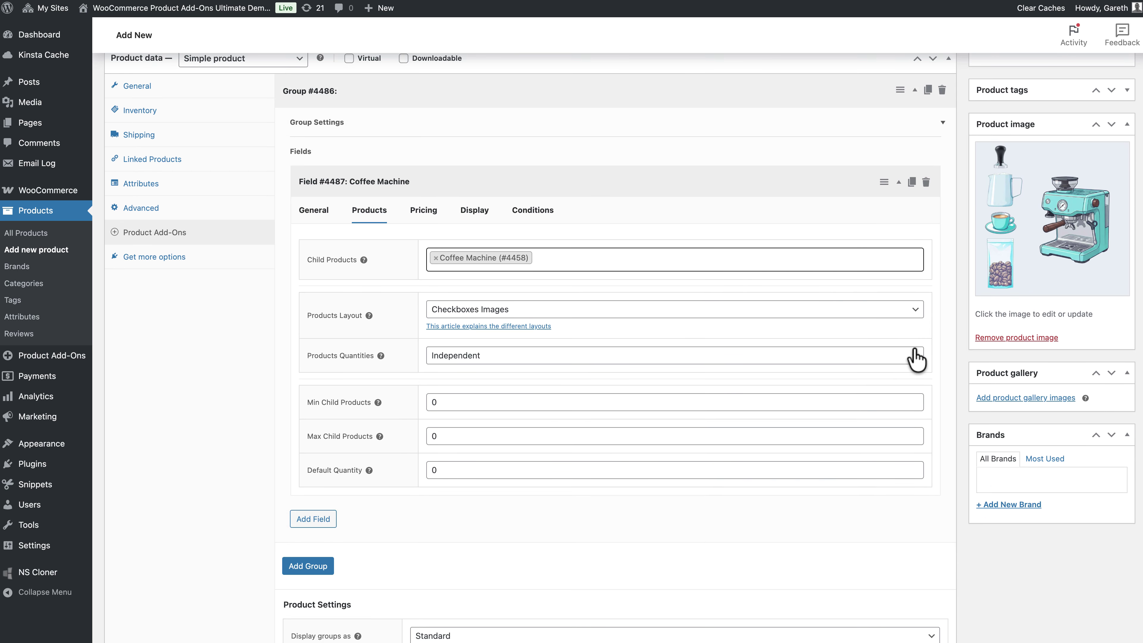
left_click(913, 356)
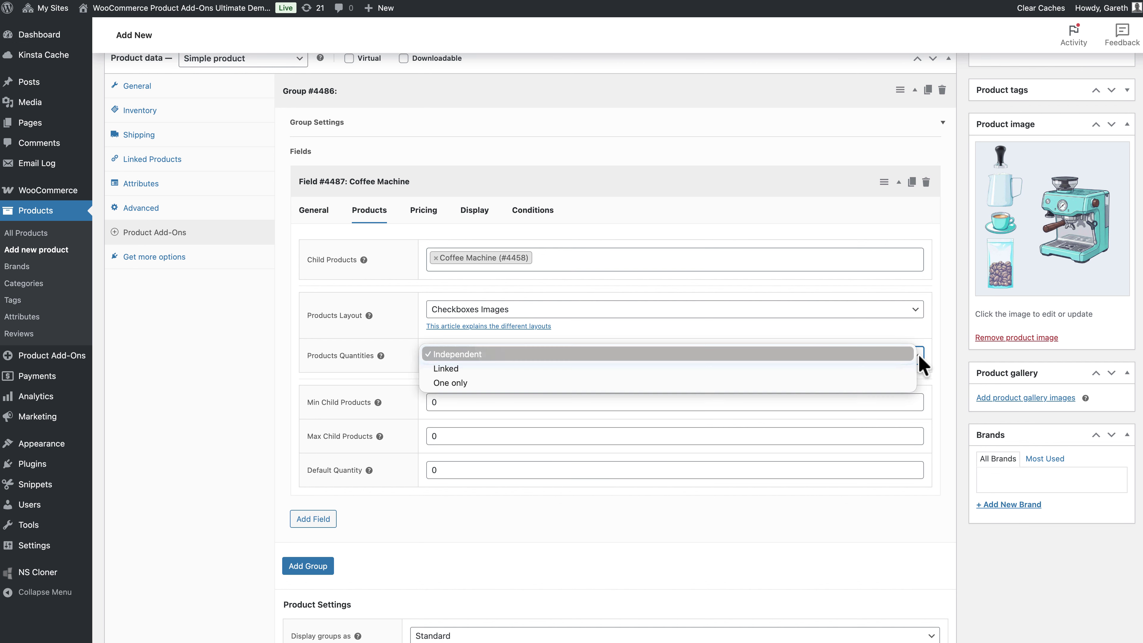
left_click(899, 383)
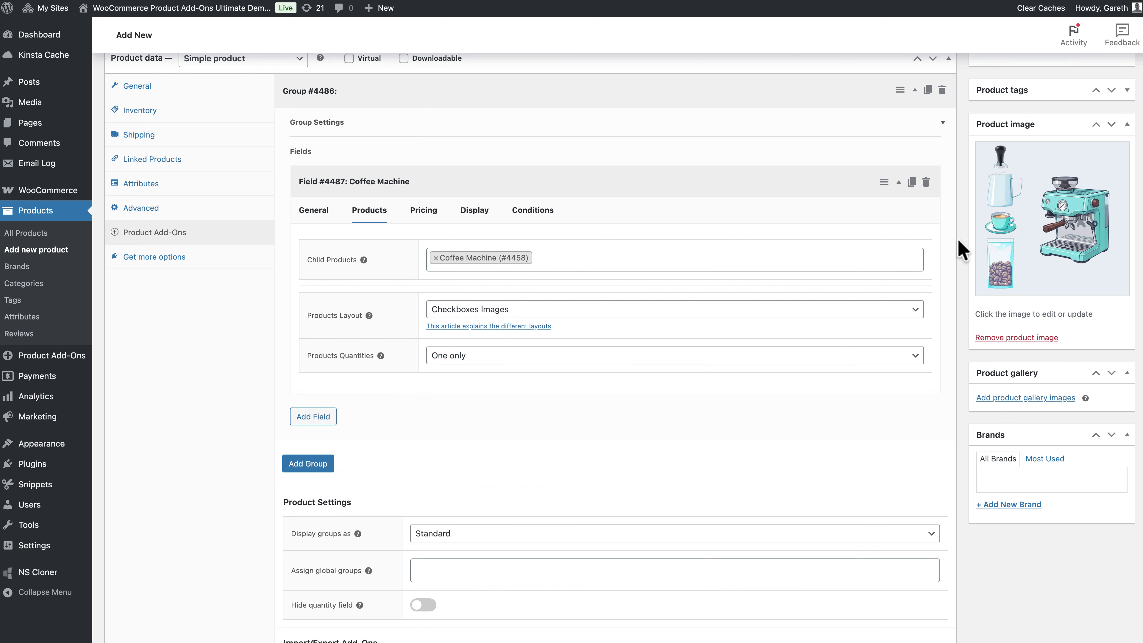
Add a second field to the group, labelled "Accessories", with the field type Products
left_click(310, 417)
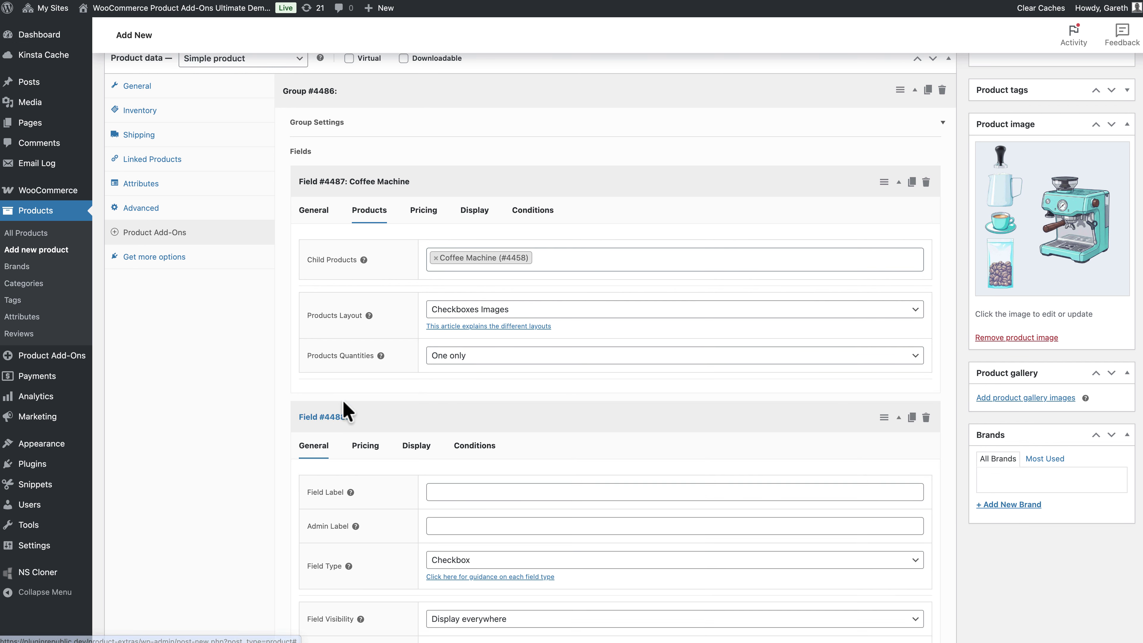
scroll(252, 400, "down", 1)
scroll(252, 400, "down", 5)
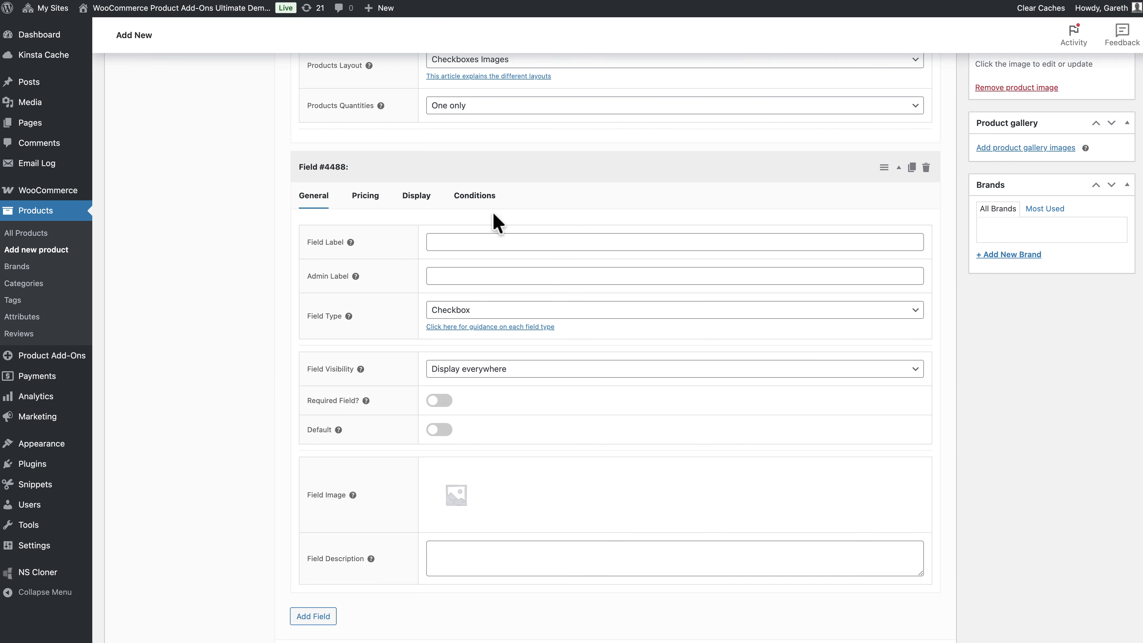
left_click(481, 239)
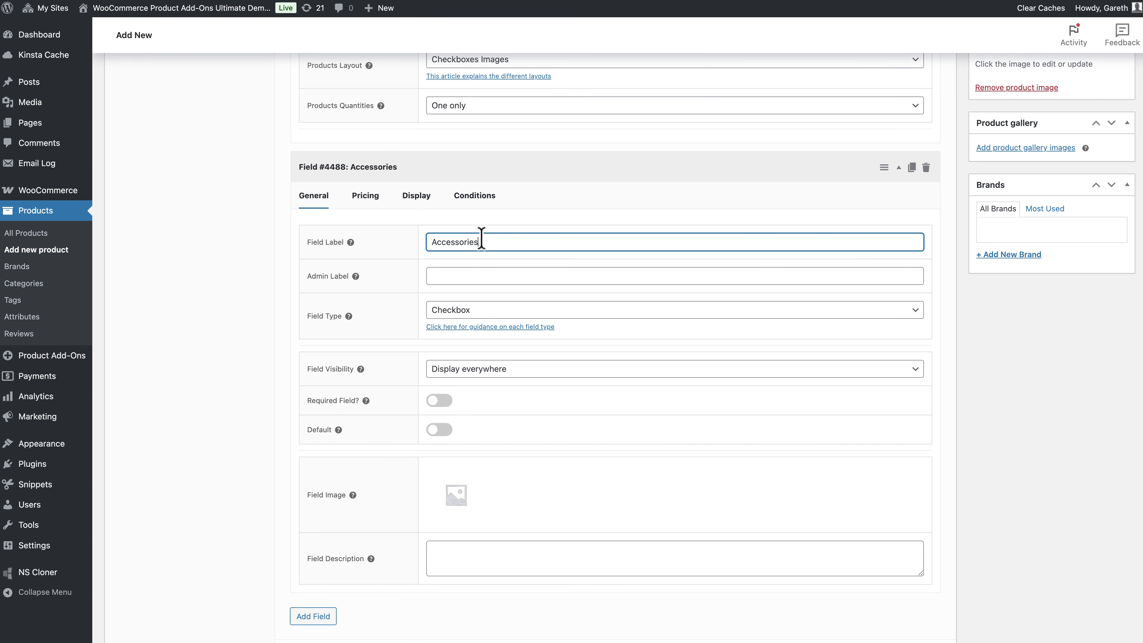
left_click(473, 311)
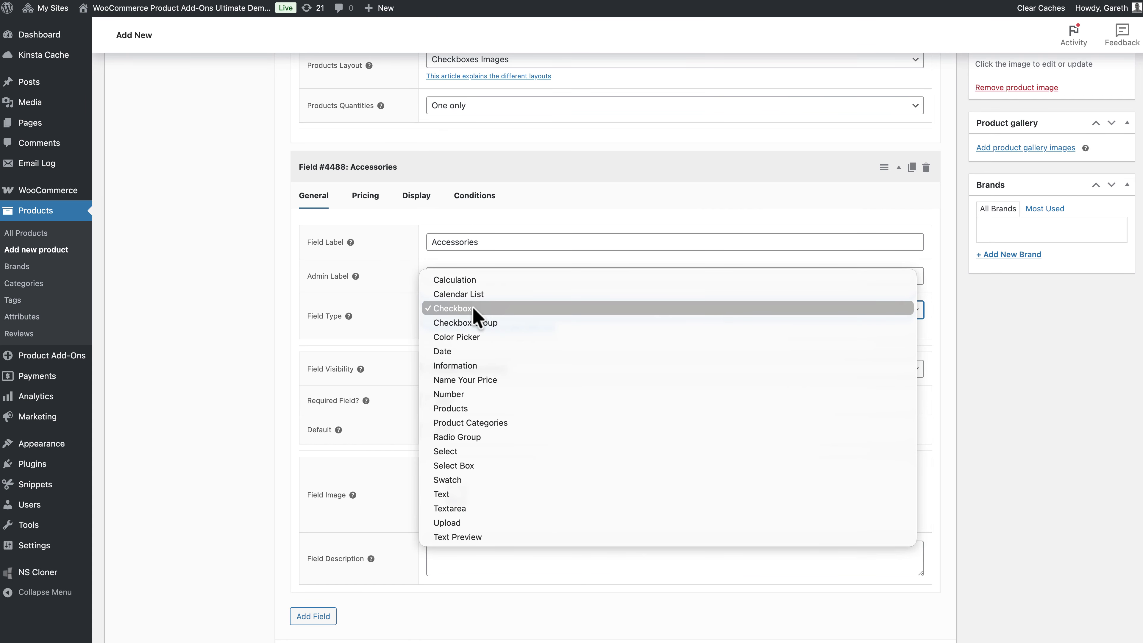
left_click(490, 408)
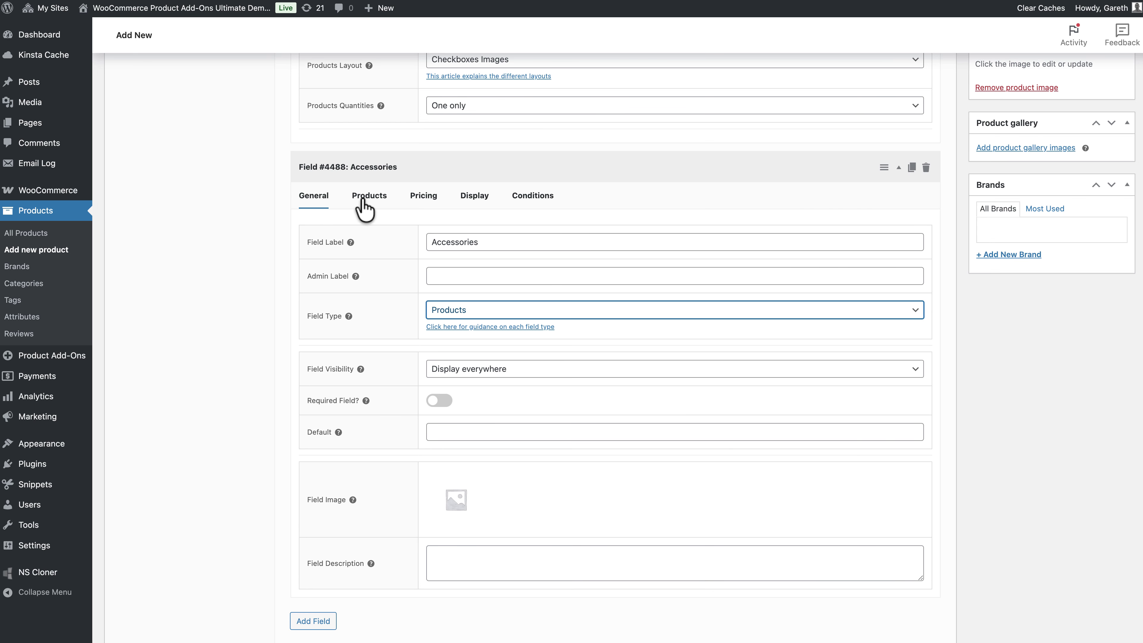
Assign Coffee Cup, Milk Jug and Coffee Tamper as the Accessories field's child products and set its default quantity to 1
left_click(364, 201)
left_click(474, 252)
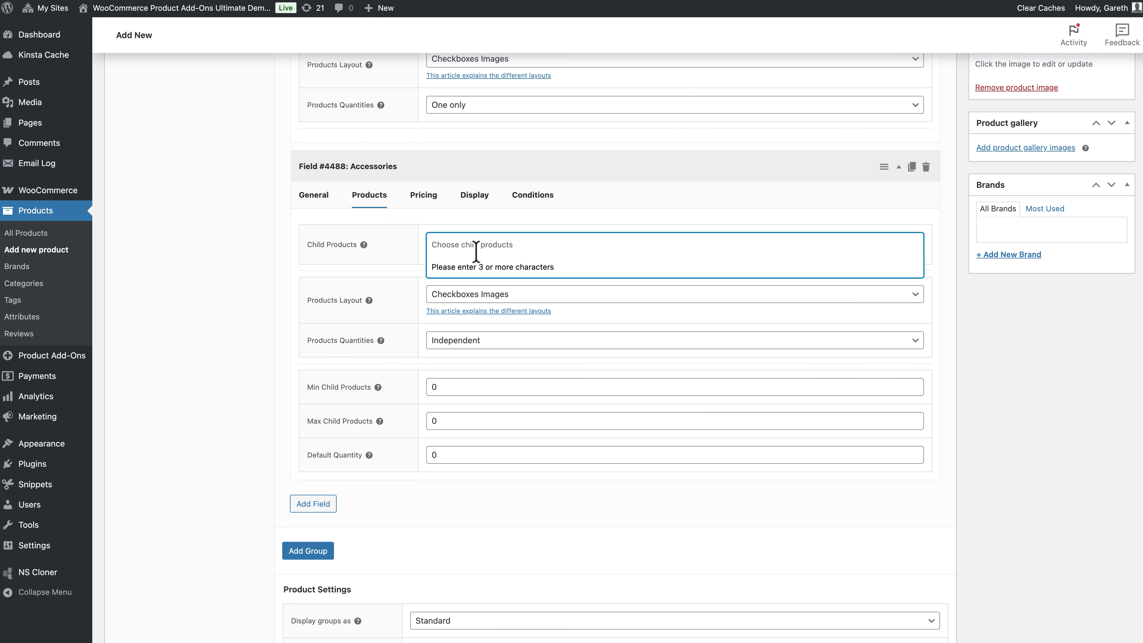
type("cups")
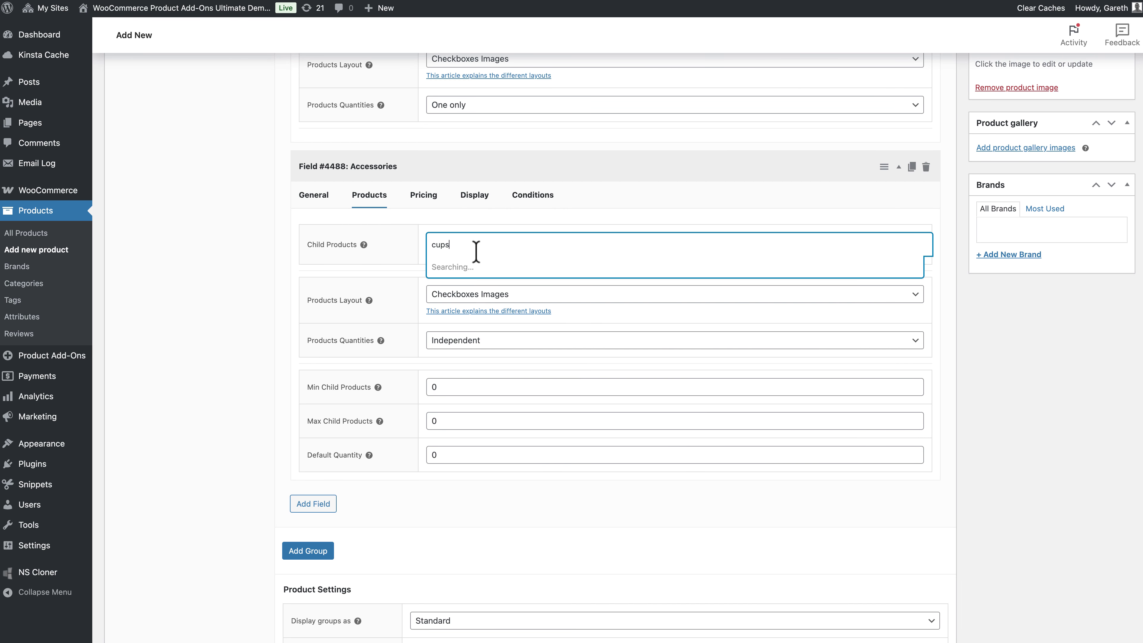
left_click(494, 265)
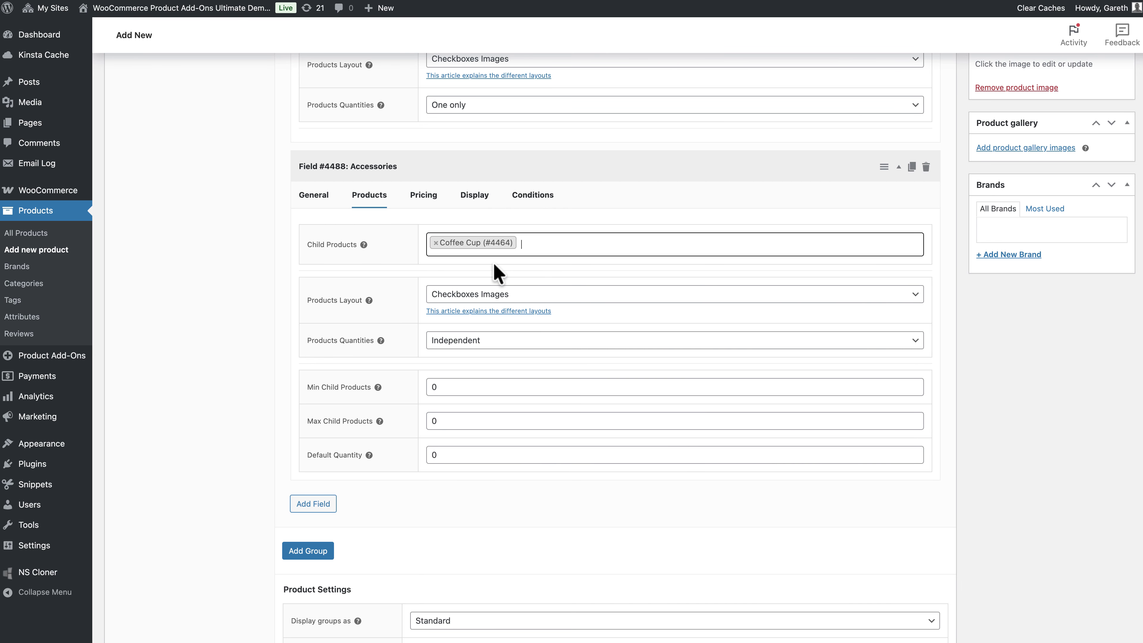
type("jug")
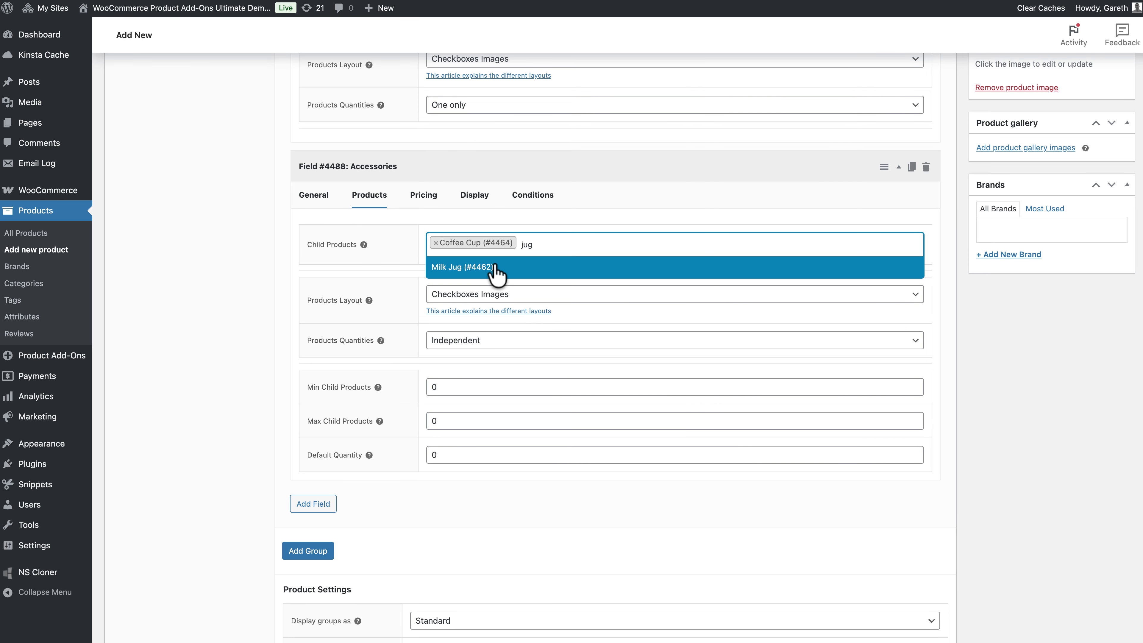
left_click(519, 271)
type("tamper")
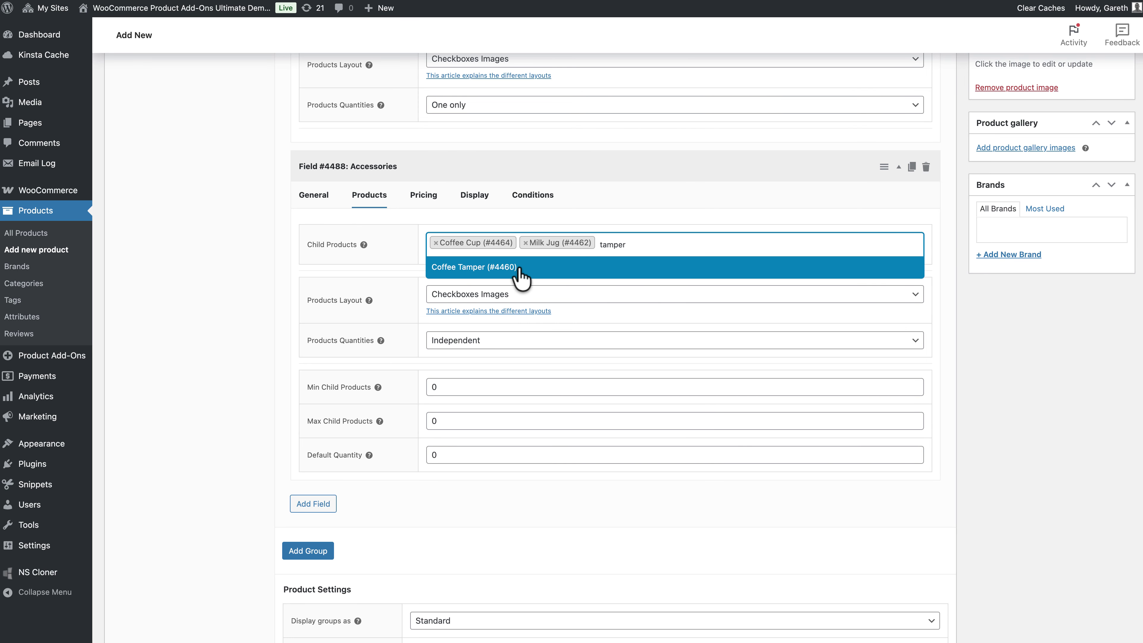
left_click(519, 269)
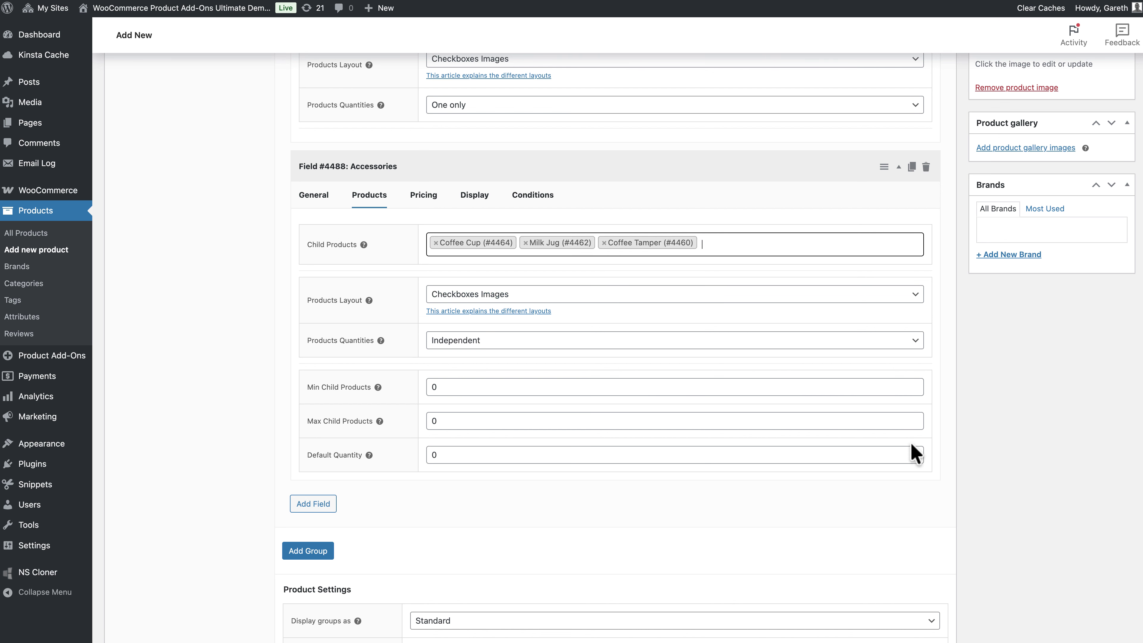
left_click(914, 451)
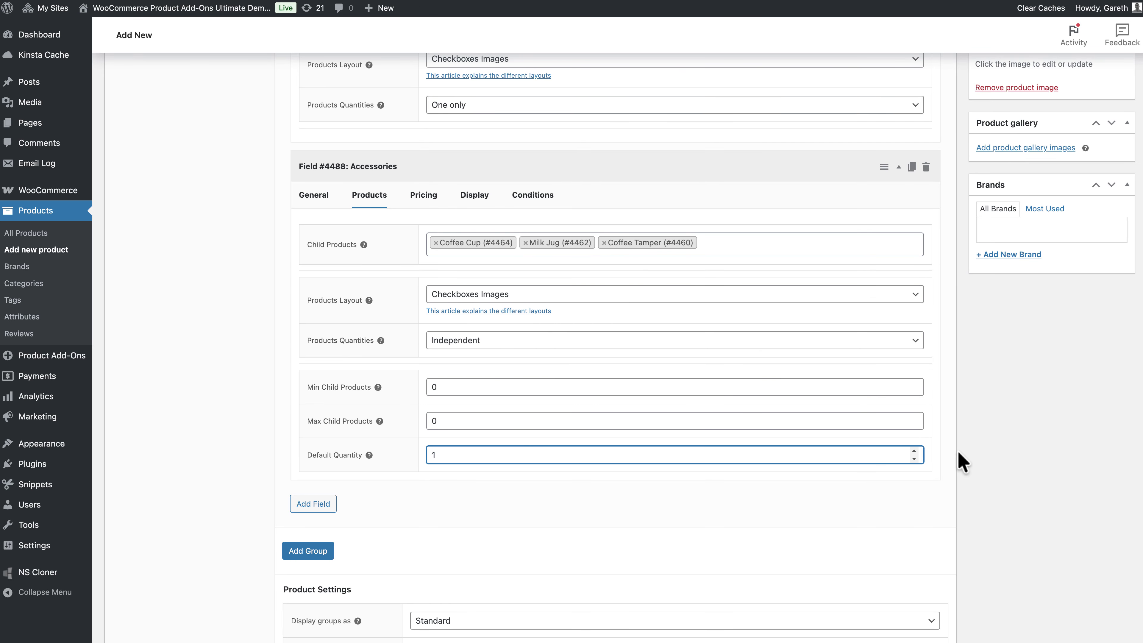
left_click(382, 170)
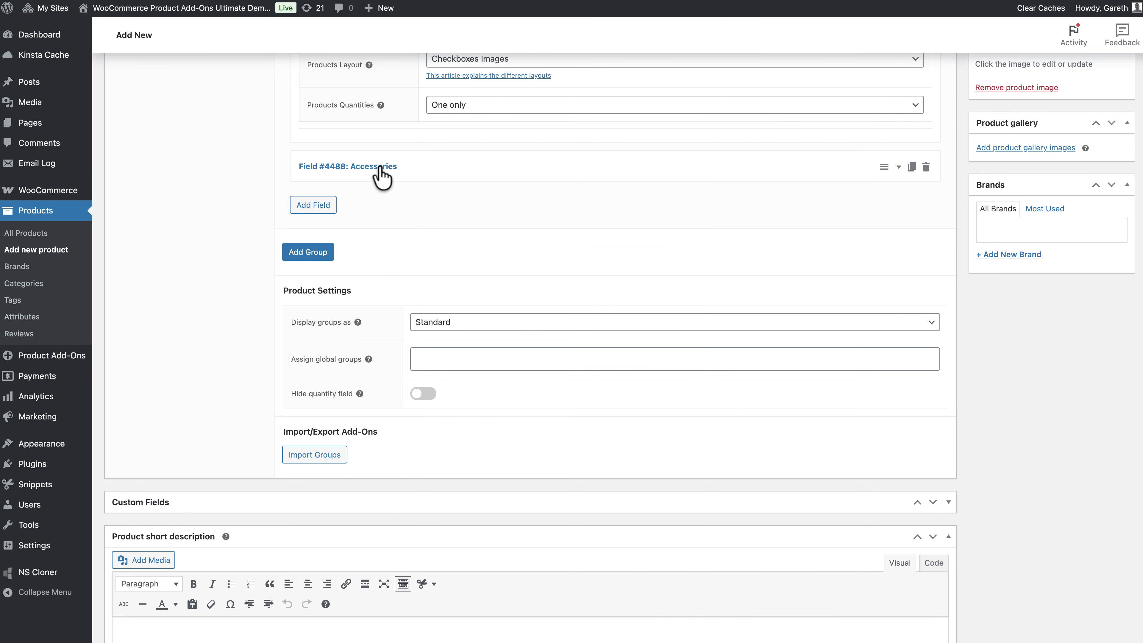
Add a third field to the group, labelled "Beans", with the field type Product Categories
left_click(306, 208)
scroll(370, 271, "down", 3)
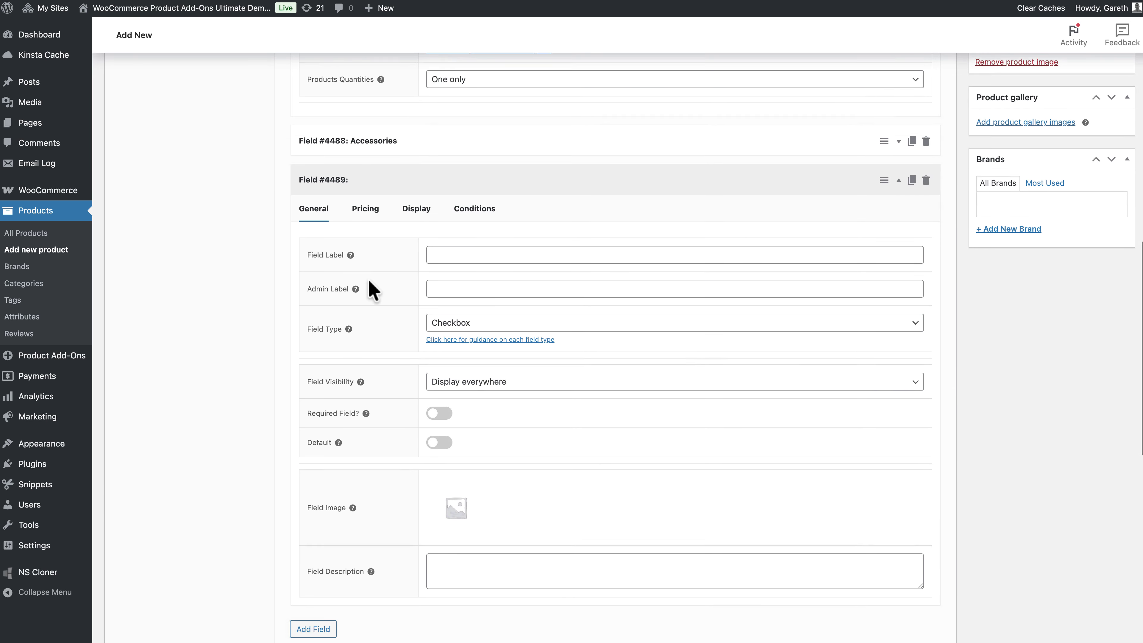
left_click(458, 171)
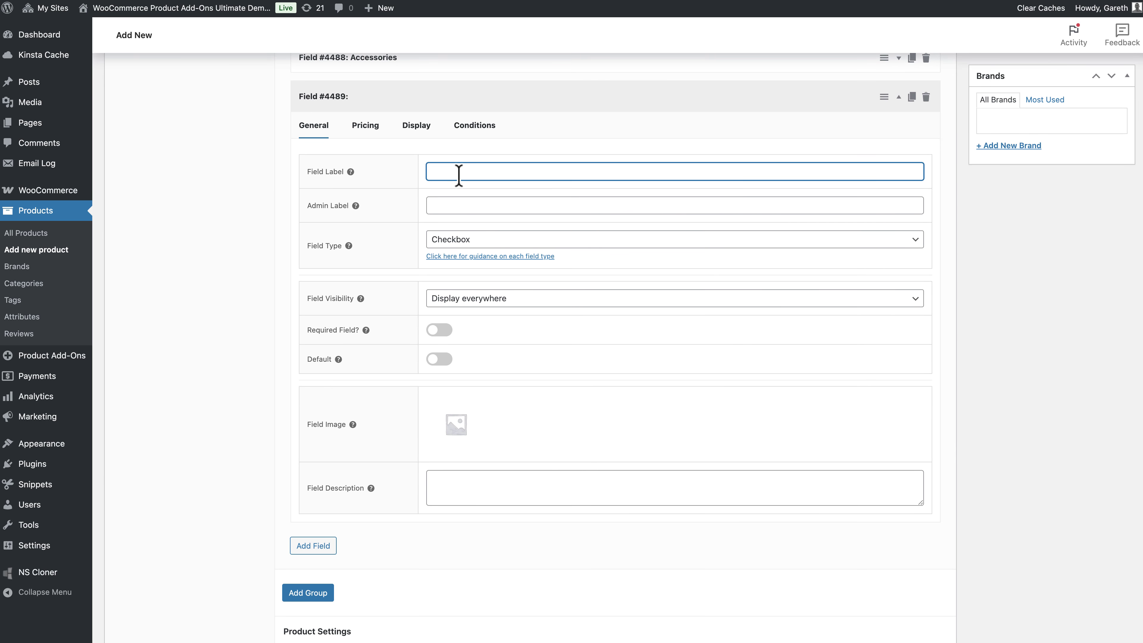
left_click(496, 243)
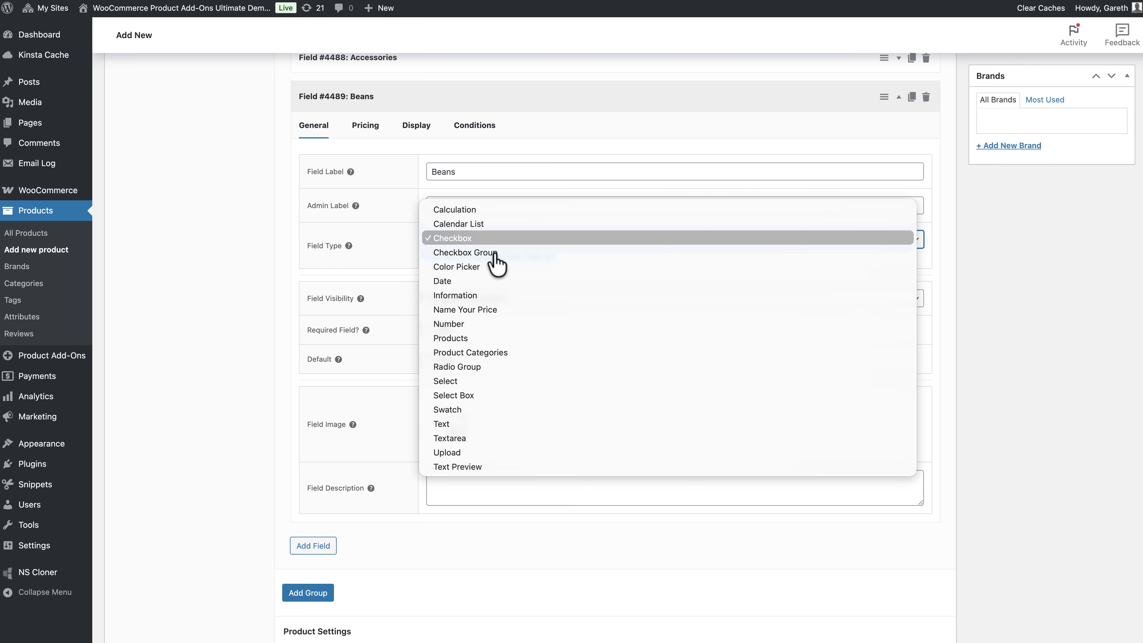
left_click(496, 353)
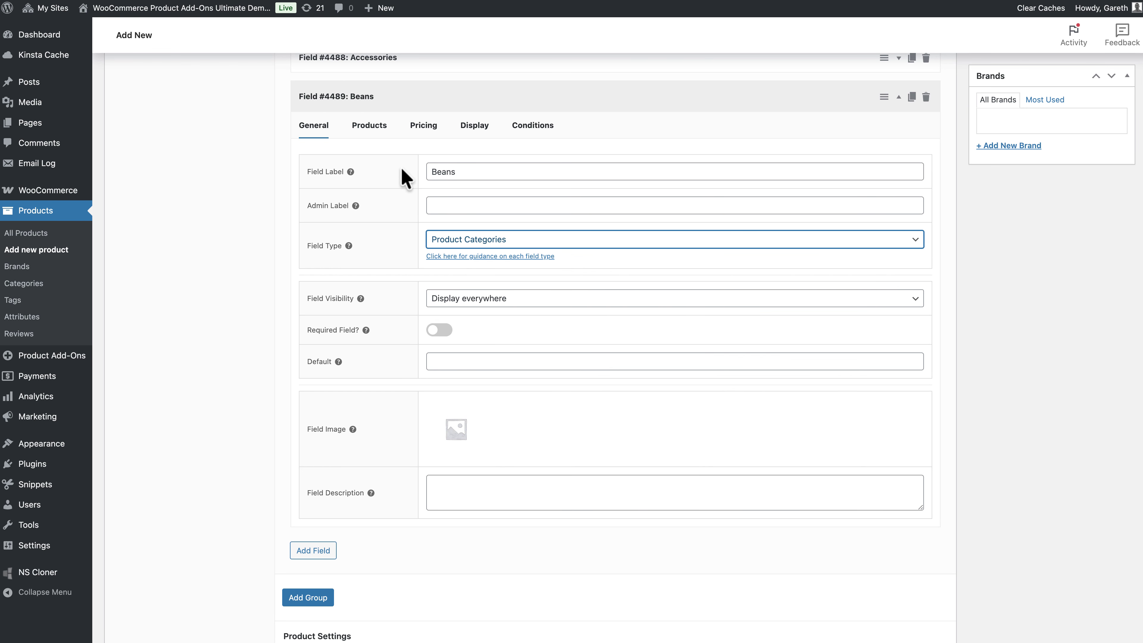
Assign the Coffee Beans category to the Beans field and publish the product
left_click(368, 128)
left_click(477, 175)
type("bean")
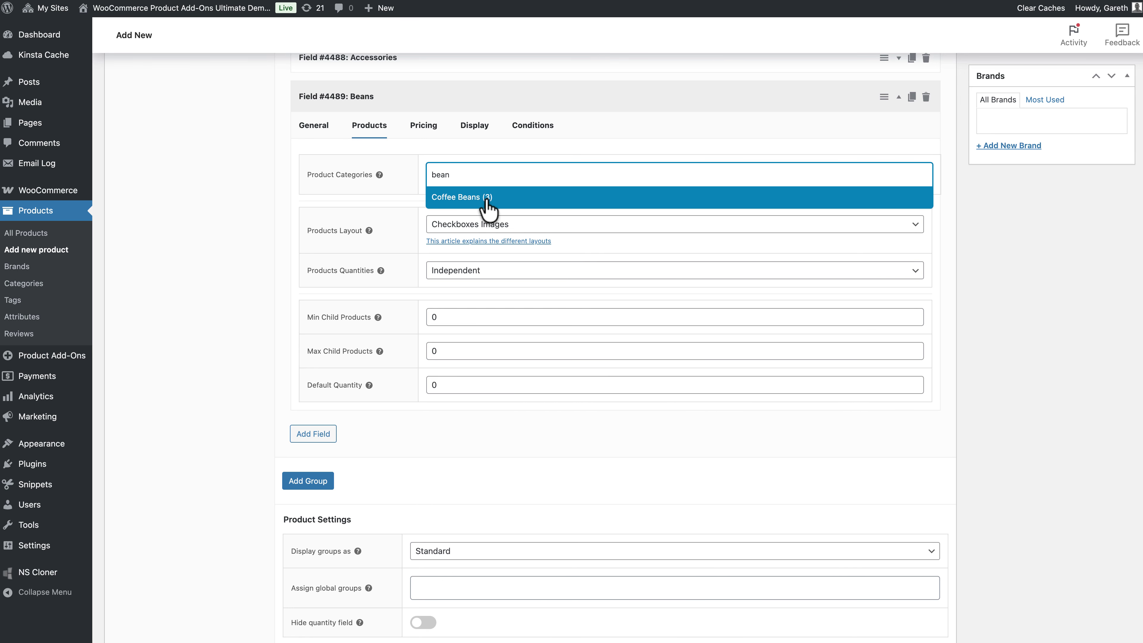
left_click(486, 206)
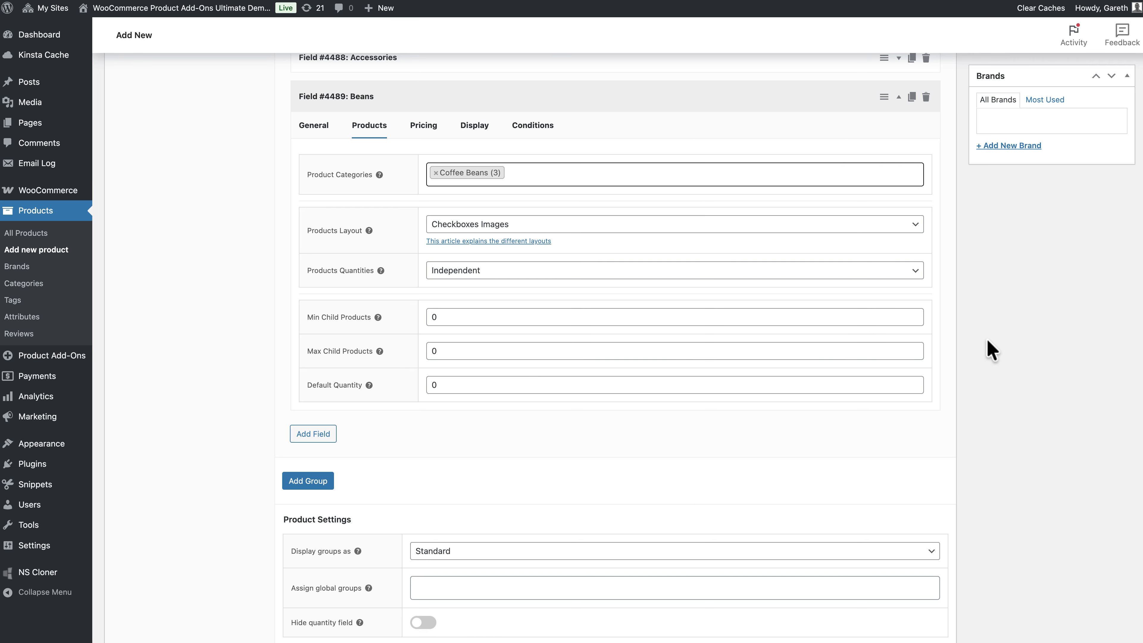
scroll(987, 340, "up", 20)
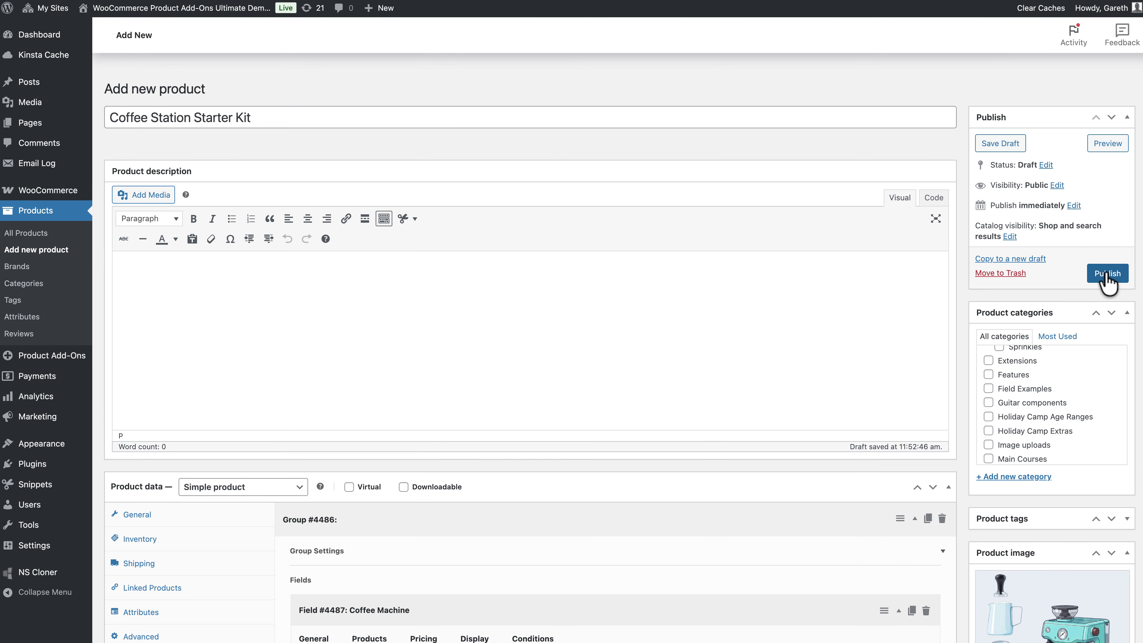
left_click(1105, 272)
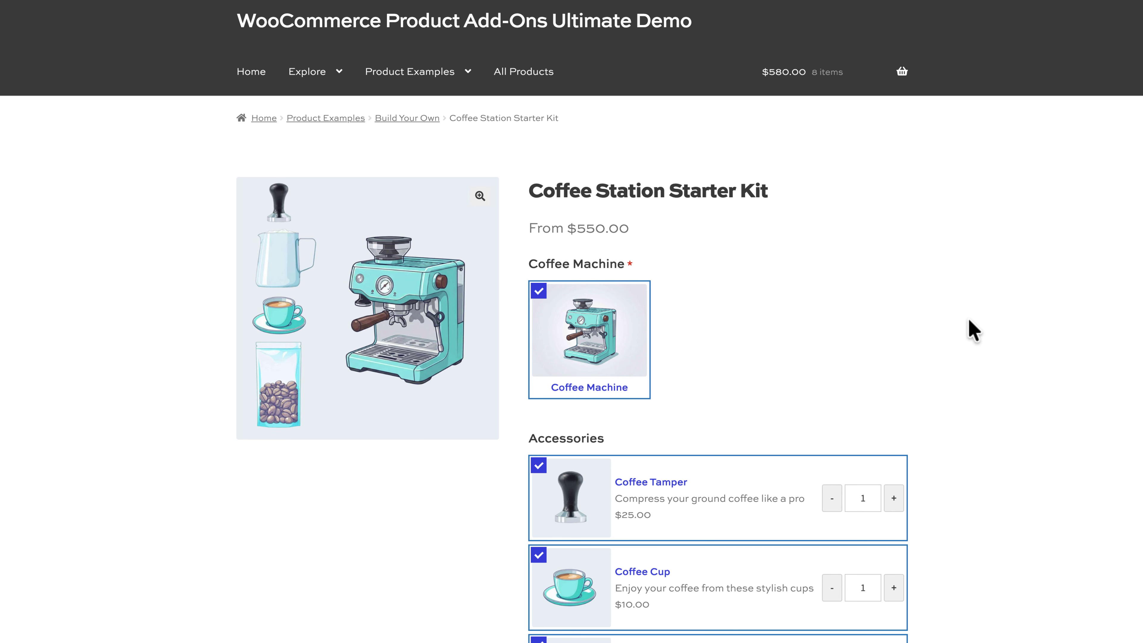
On the kit's storefront page, set the Decaf and Medium Roast coffee bean quantities to 1 each and review the price summary
scroll(974, 330, "down", 3)
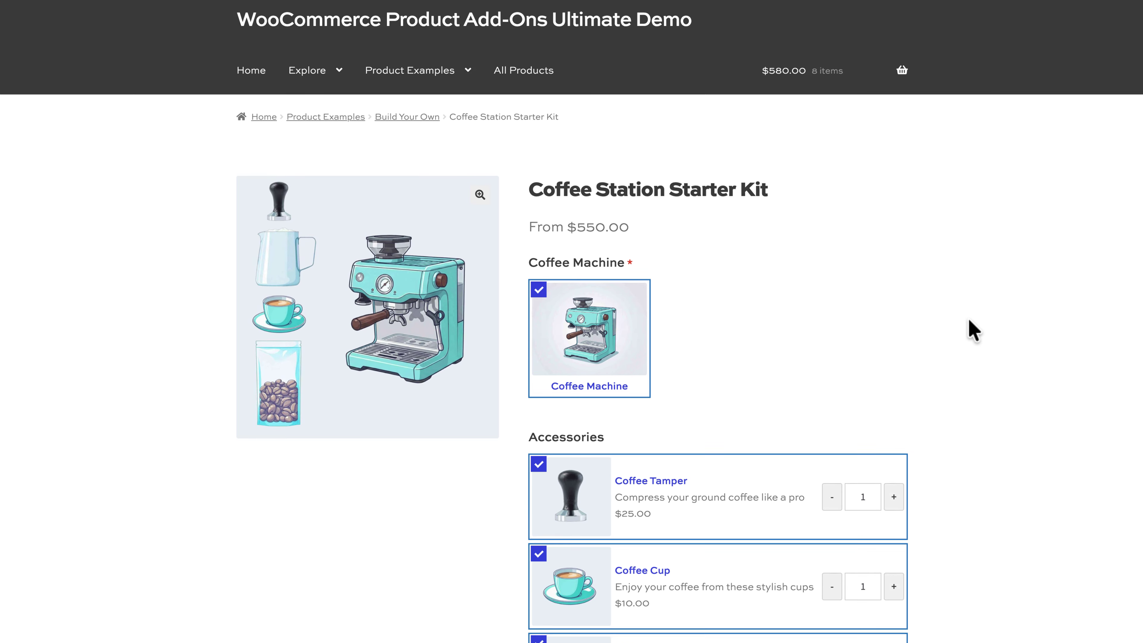
scroll(973, 331, "down", 4)
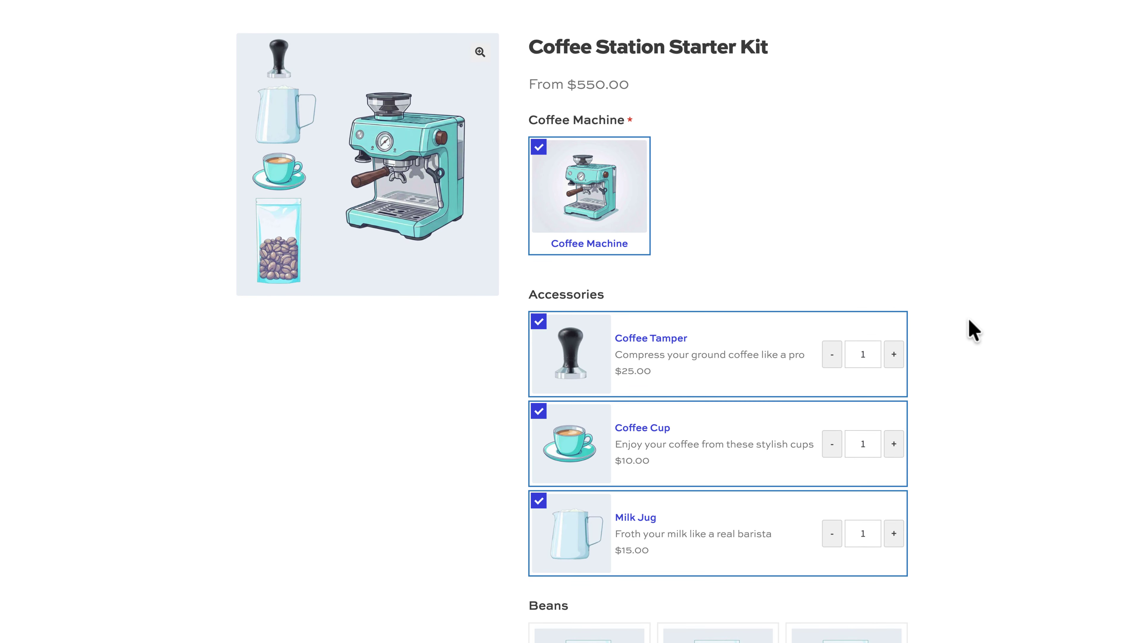
scroll(973, 330, "down", 5)
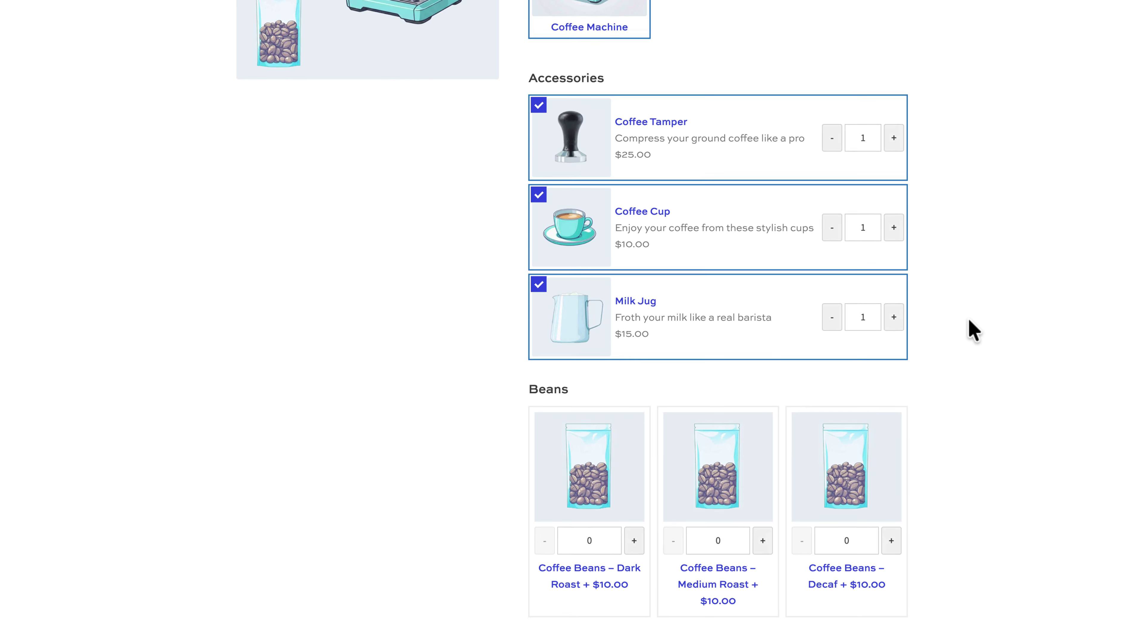
scroll(973, 331, "down", 4)
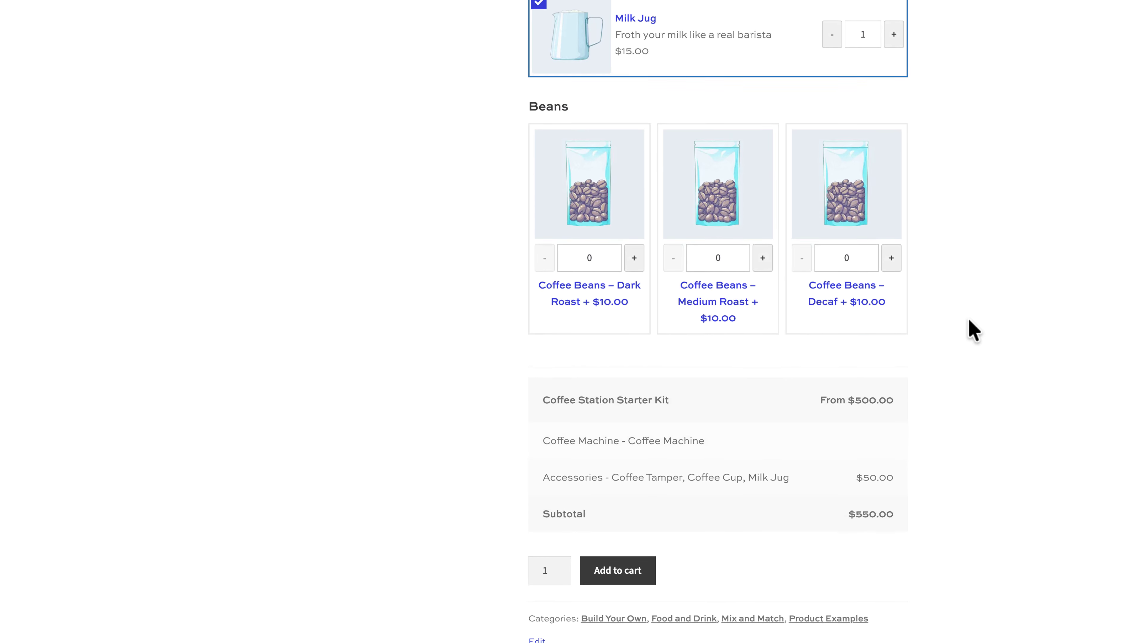
left_click(891, 225)
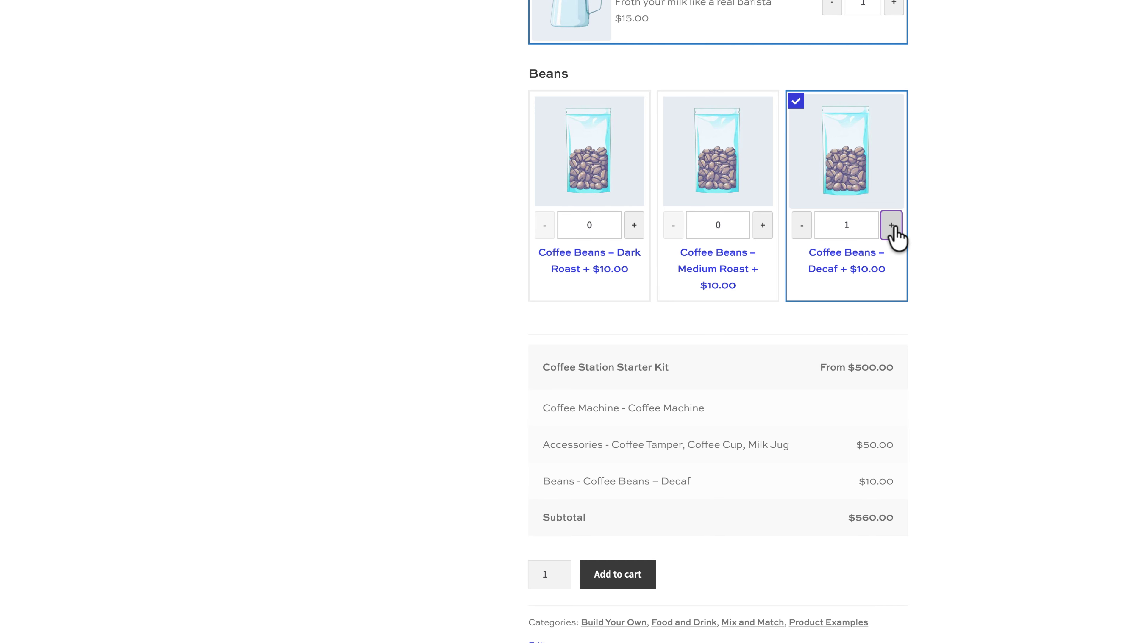
left_click(762, 227)
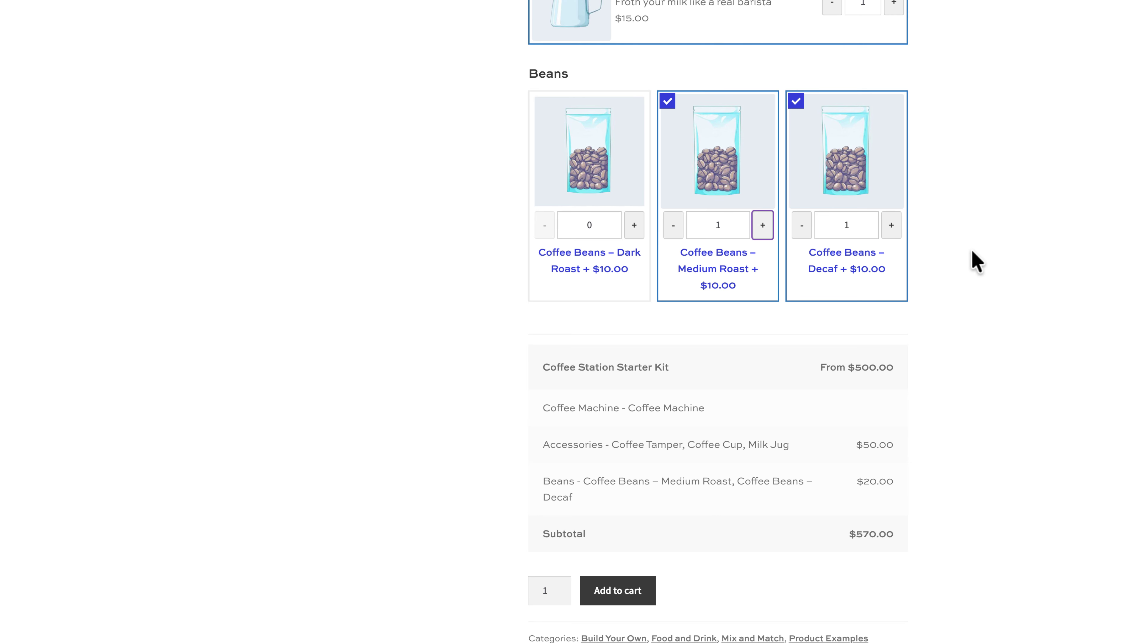
scroll(976, 261, "up", 1)
scroll(976, 261, "down", 3)
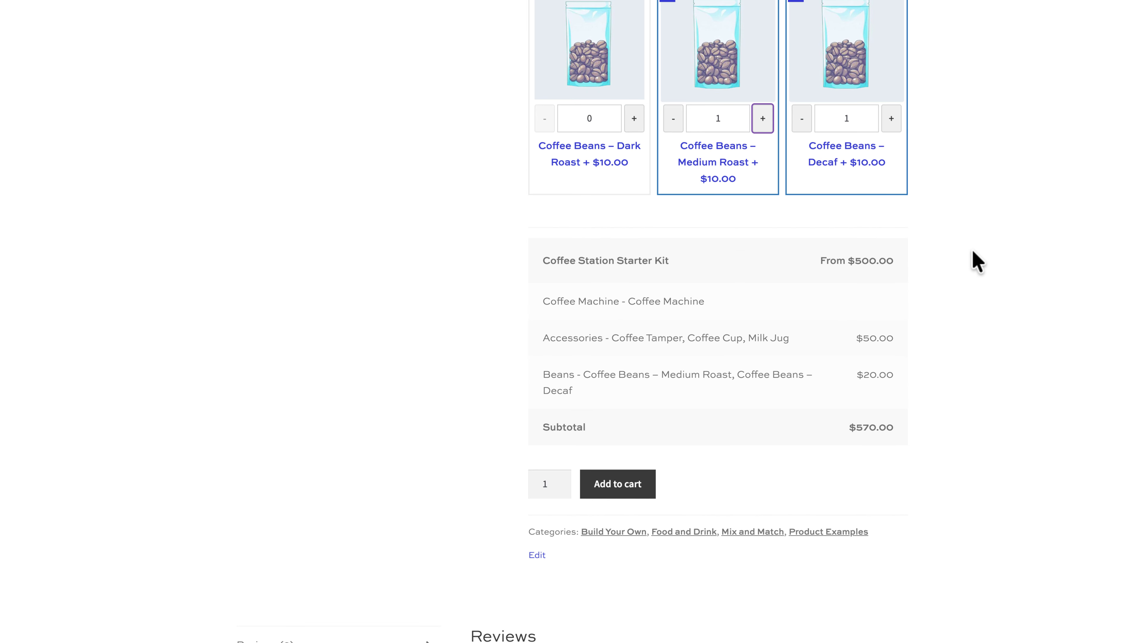